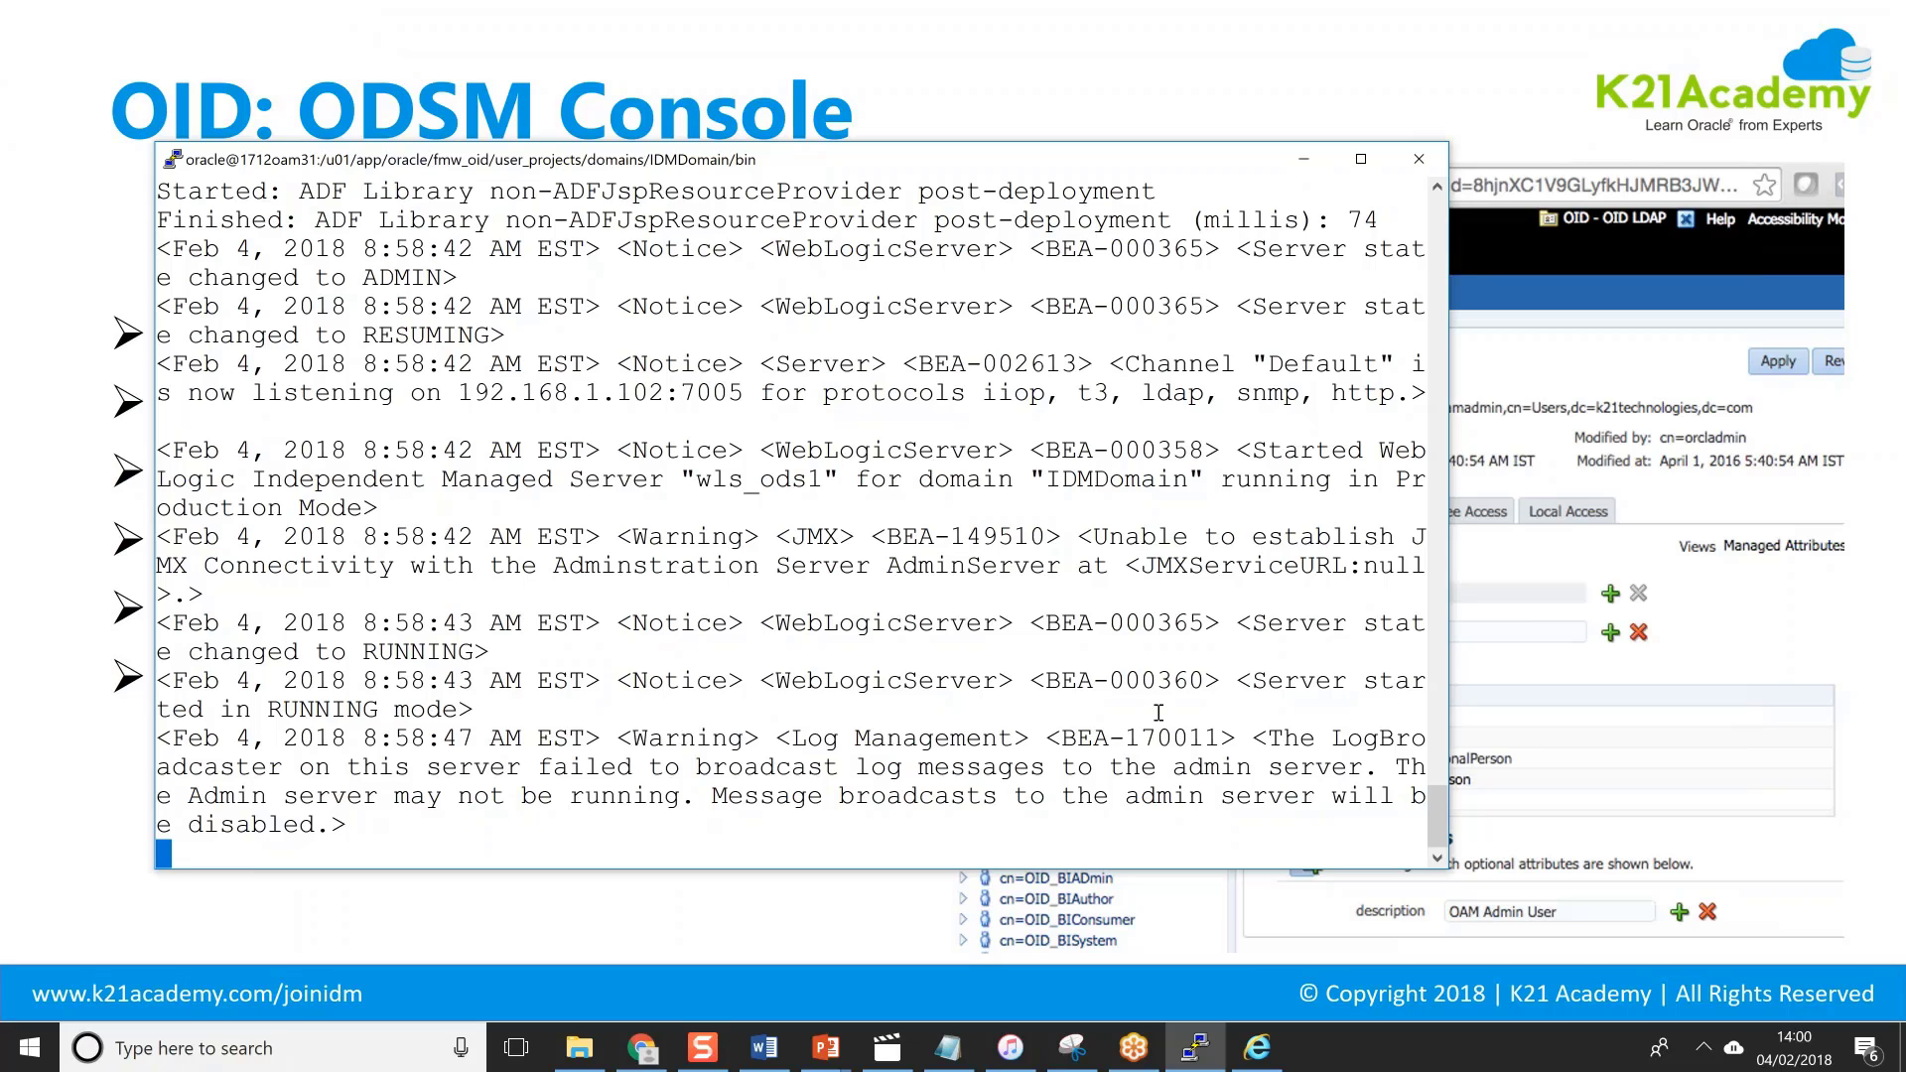
Annotate the log to underline Production Mode, circle RUNNING and arrow the 192.168.1.102:7005 address.
click(1829, 429)
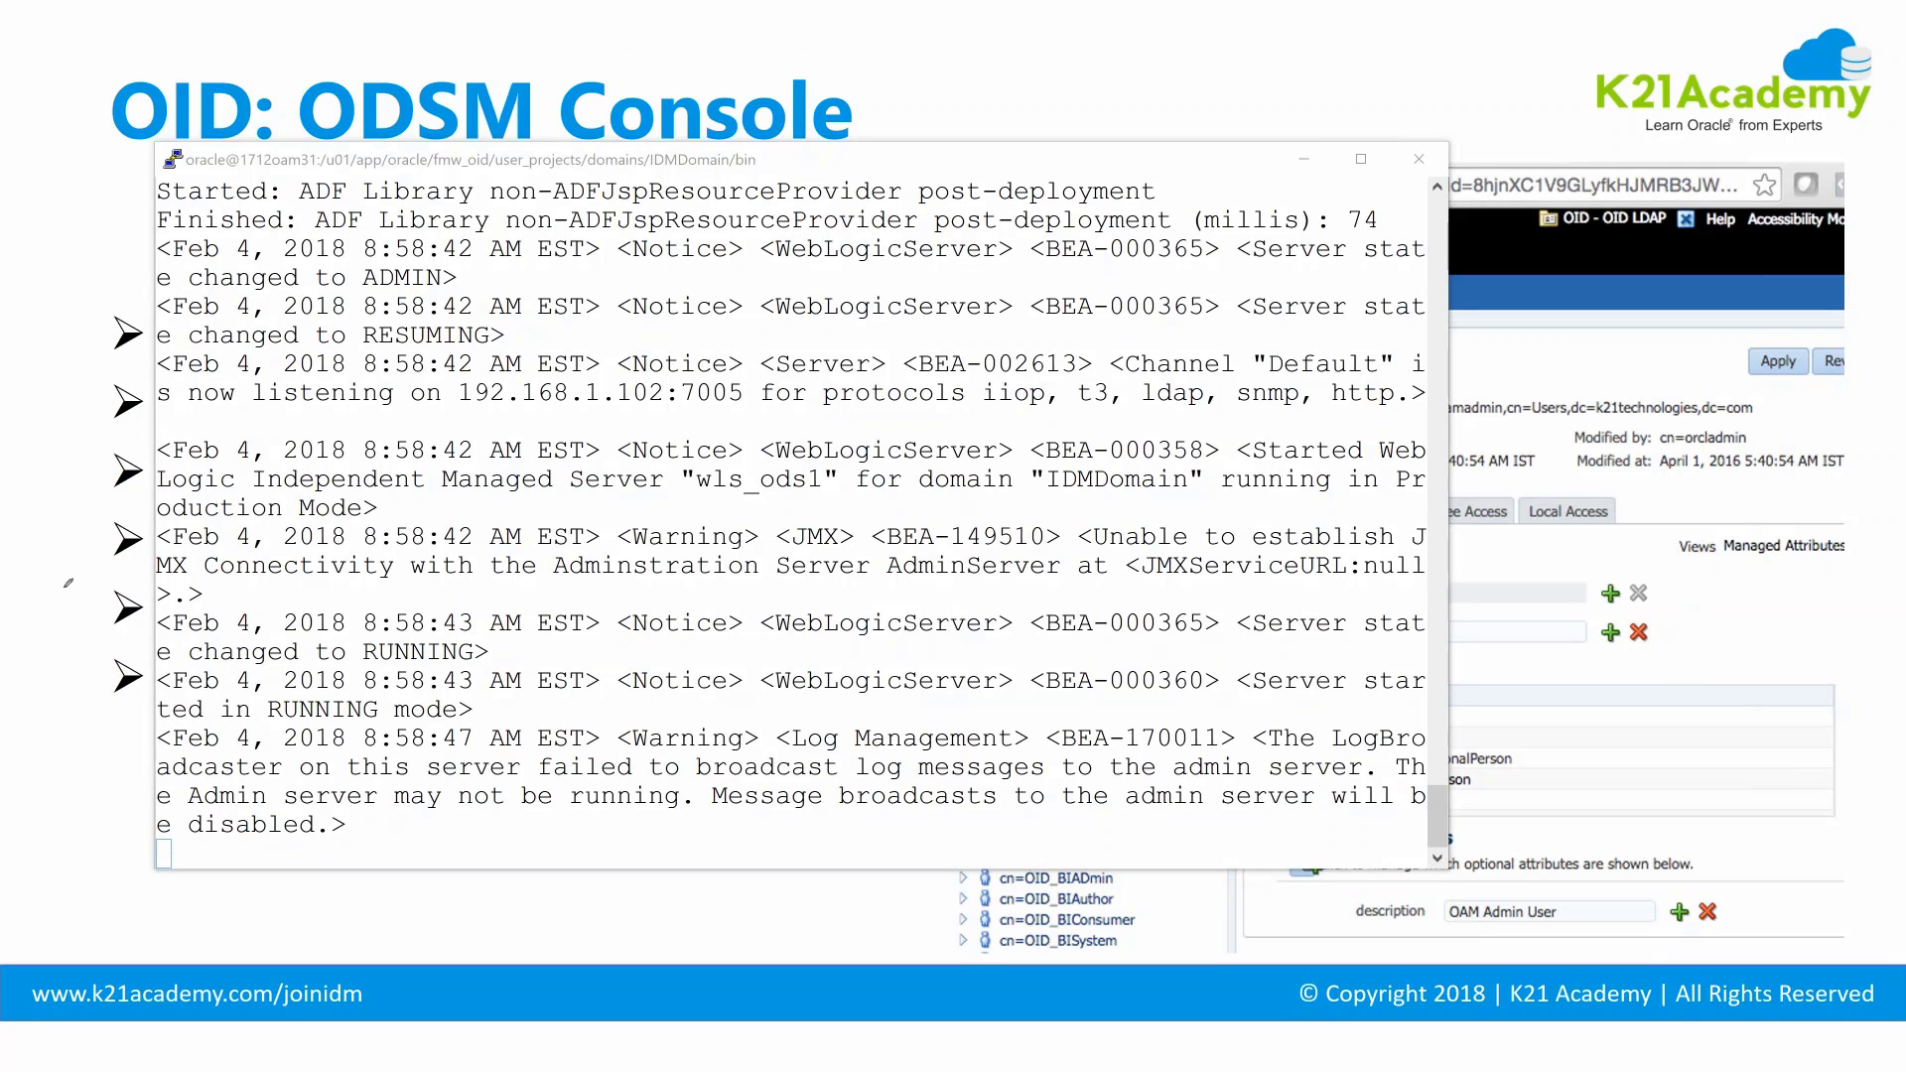
drag(217, 518, 437, 514)
drag(1193, 496, 1402, 474)
mouse_move(280, 722)
mouse_down()
mouse_move(465, 723)
mouse_move(407, 685)
mouse_move(253, 700)
mouse_move(412, 713)
mouse_up()
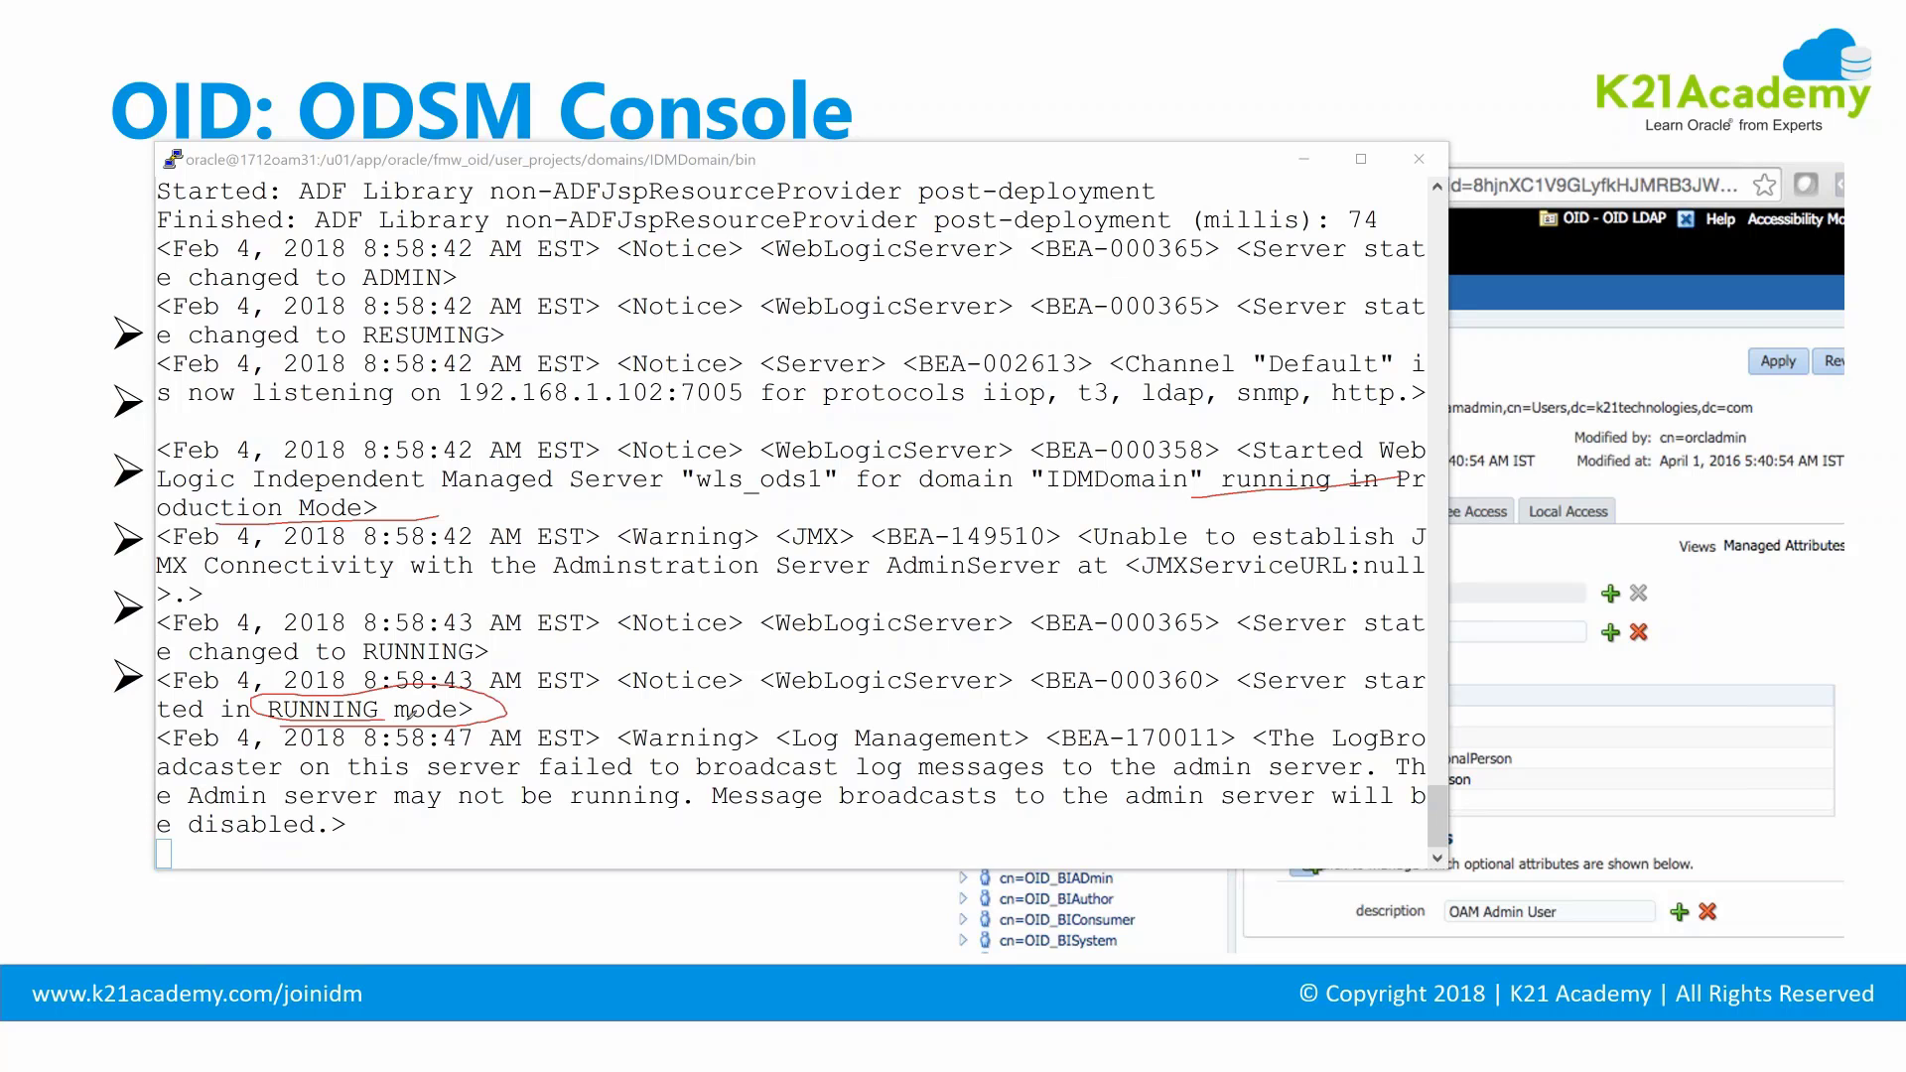
mouse_move(846, 613)
mouse_down()
mouse_move(467, 699)
mouse_move(586, 669)
mouse_up()
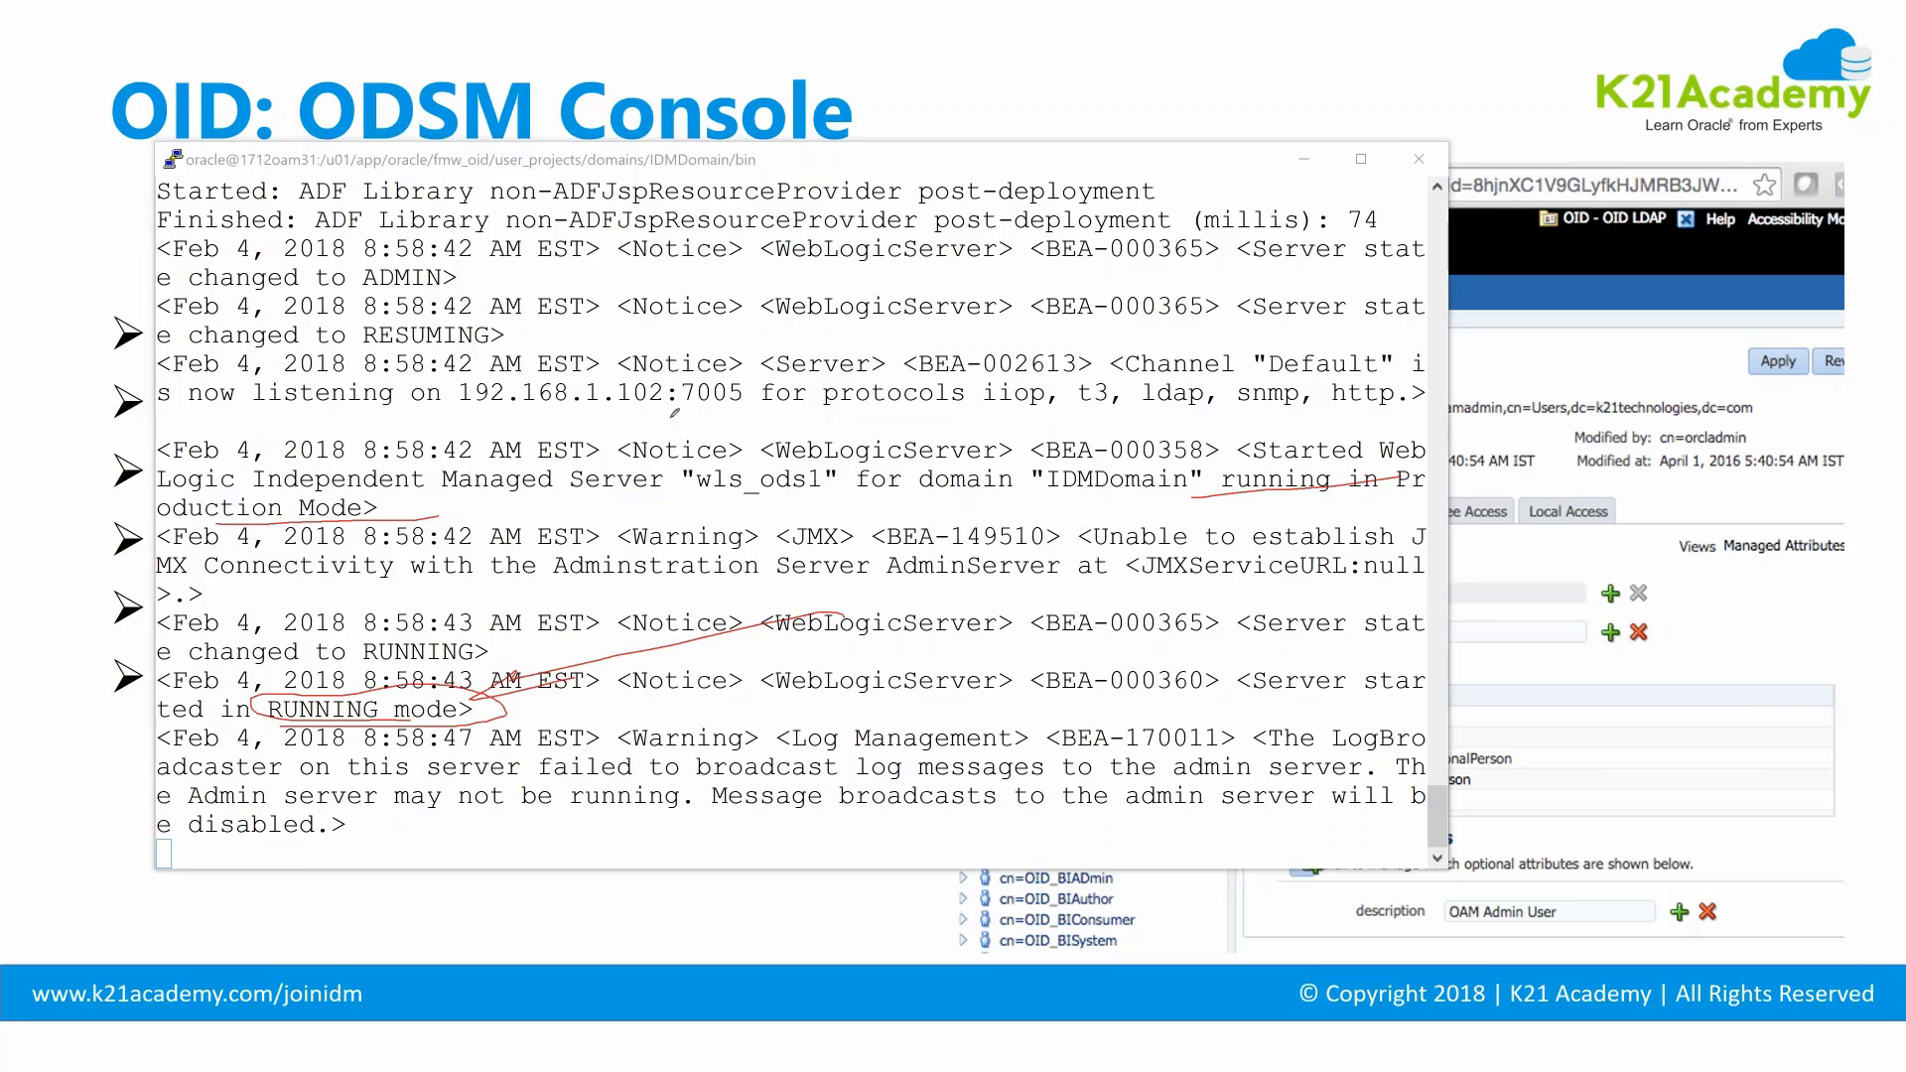
mouse_move(461, 416)
mouse_down()
mouse_move(736, 420)
mouse_move(724, 371)
mouse_move(530, 371)
mouse_move(539, 417)
mouse_up()
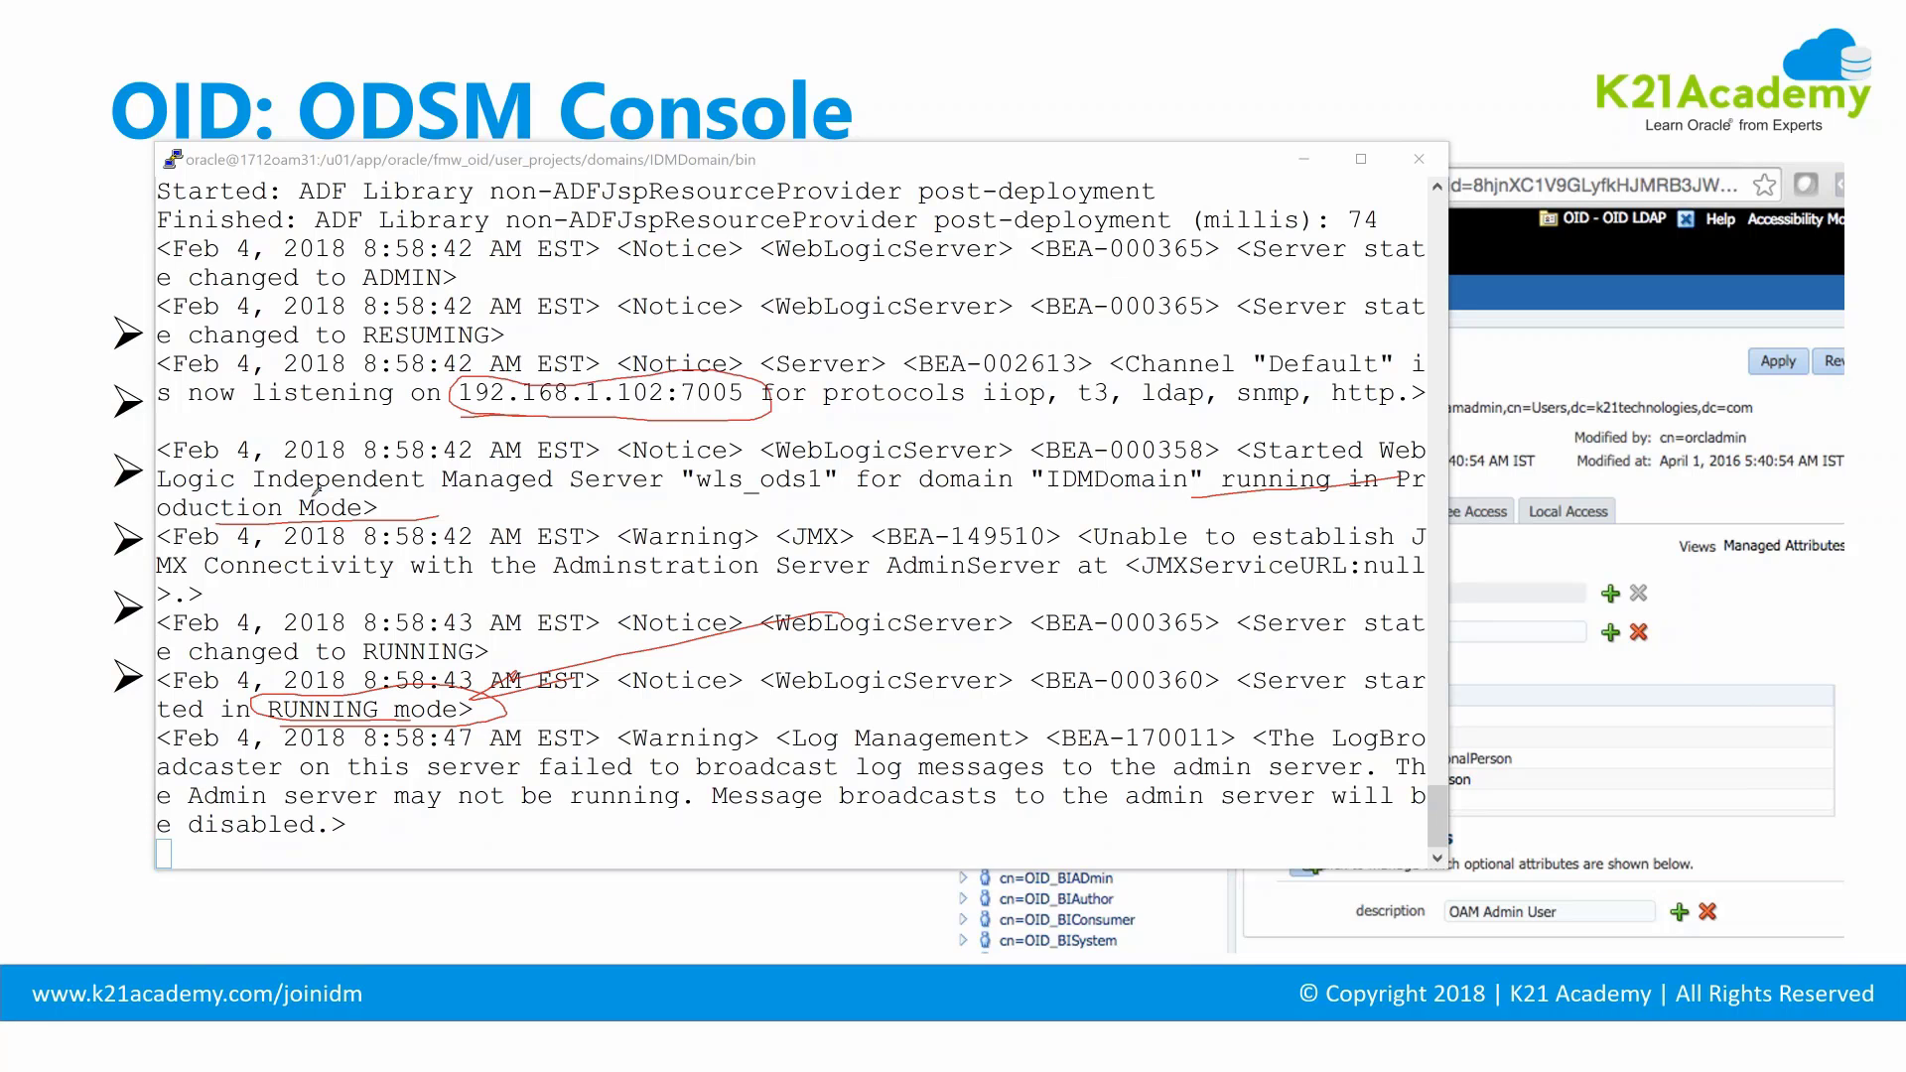
drag(203, 536, 481, 395)
Circle the ADMIN and RESUMING state changes and the RUNNING line again.
drag(486, 268, 479, 300)
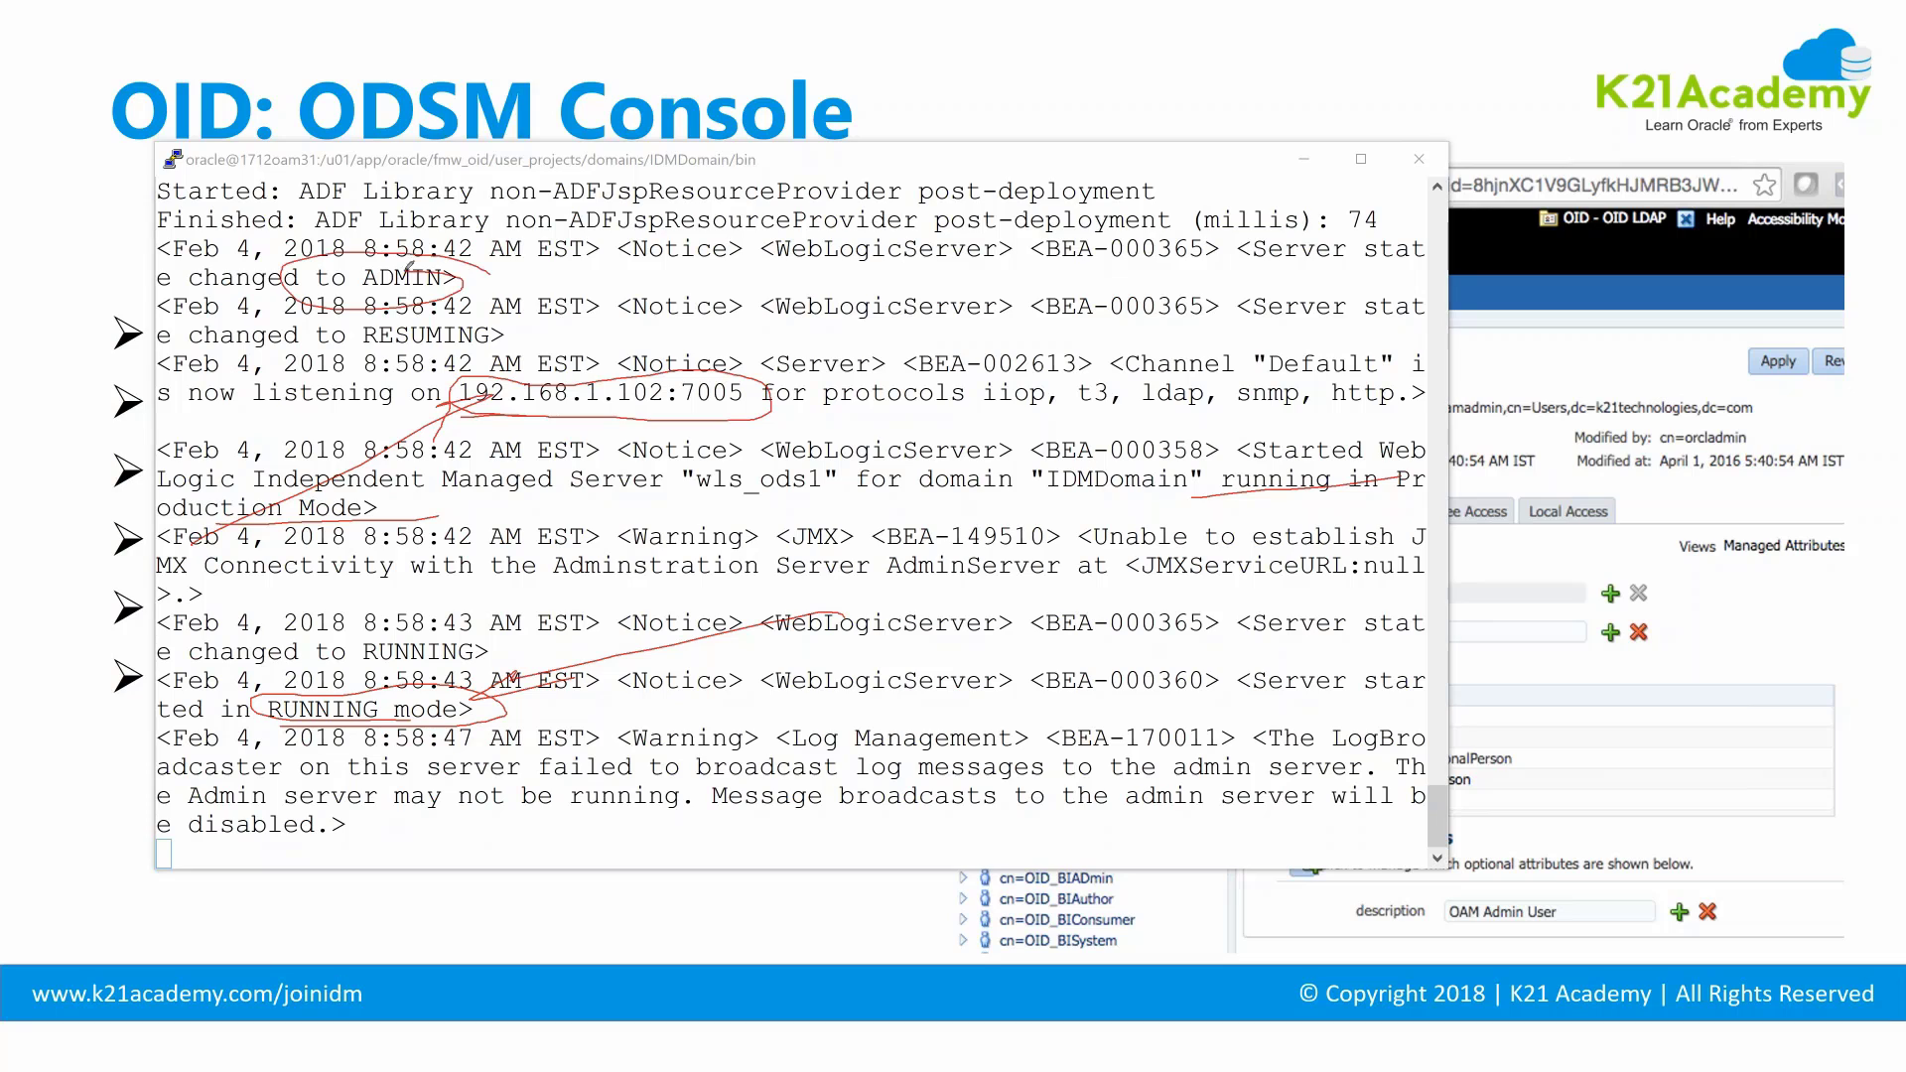
drag(605, 316, 487, 322)
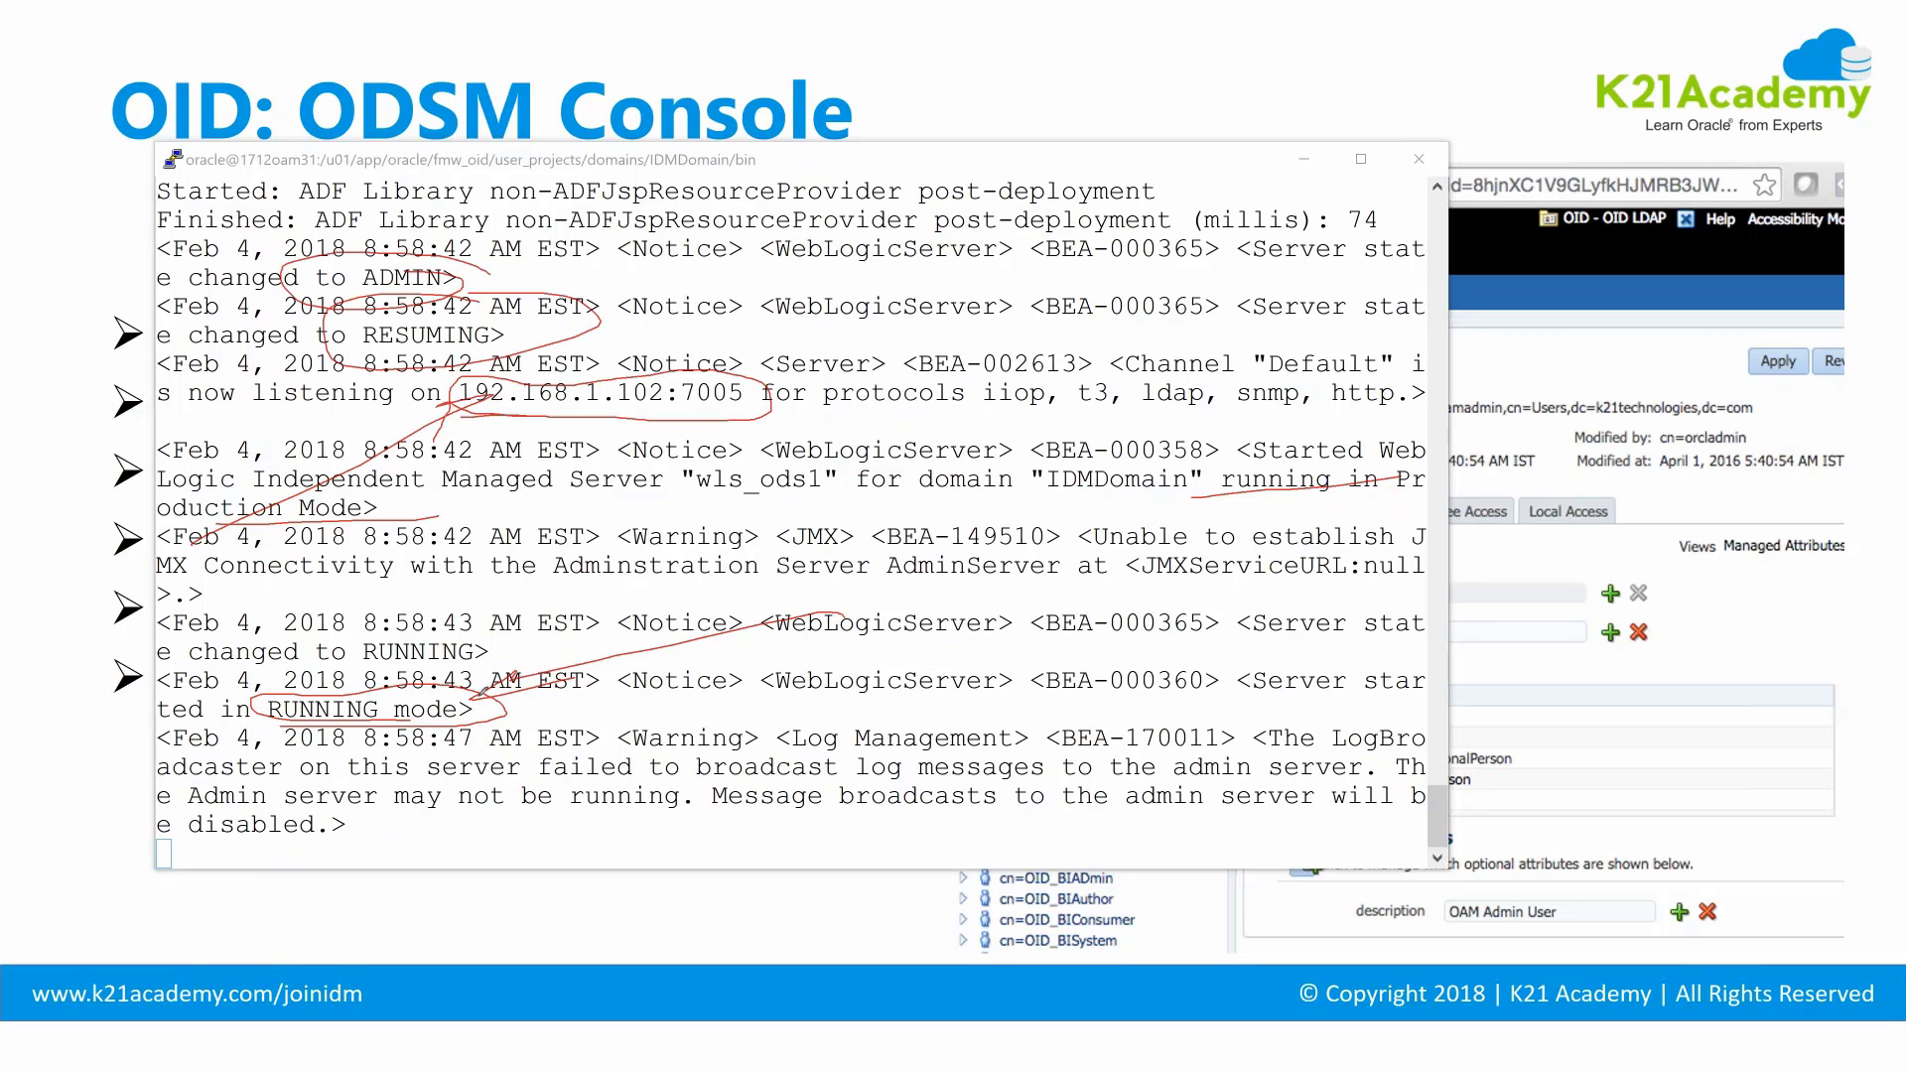
mouse_move(482, 692)
mouse_down()
mouse_move(387, 693)
mouse_move(288, 726)
mouse_move(452, 707)
mouse_up()
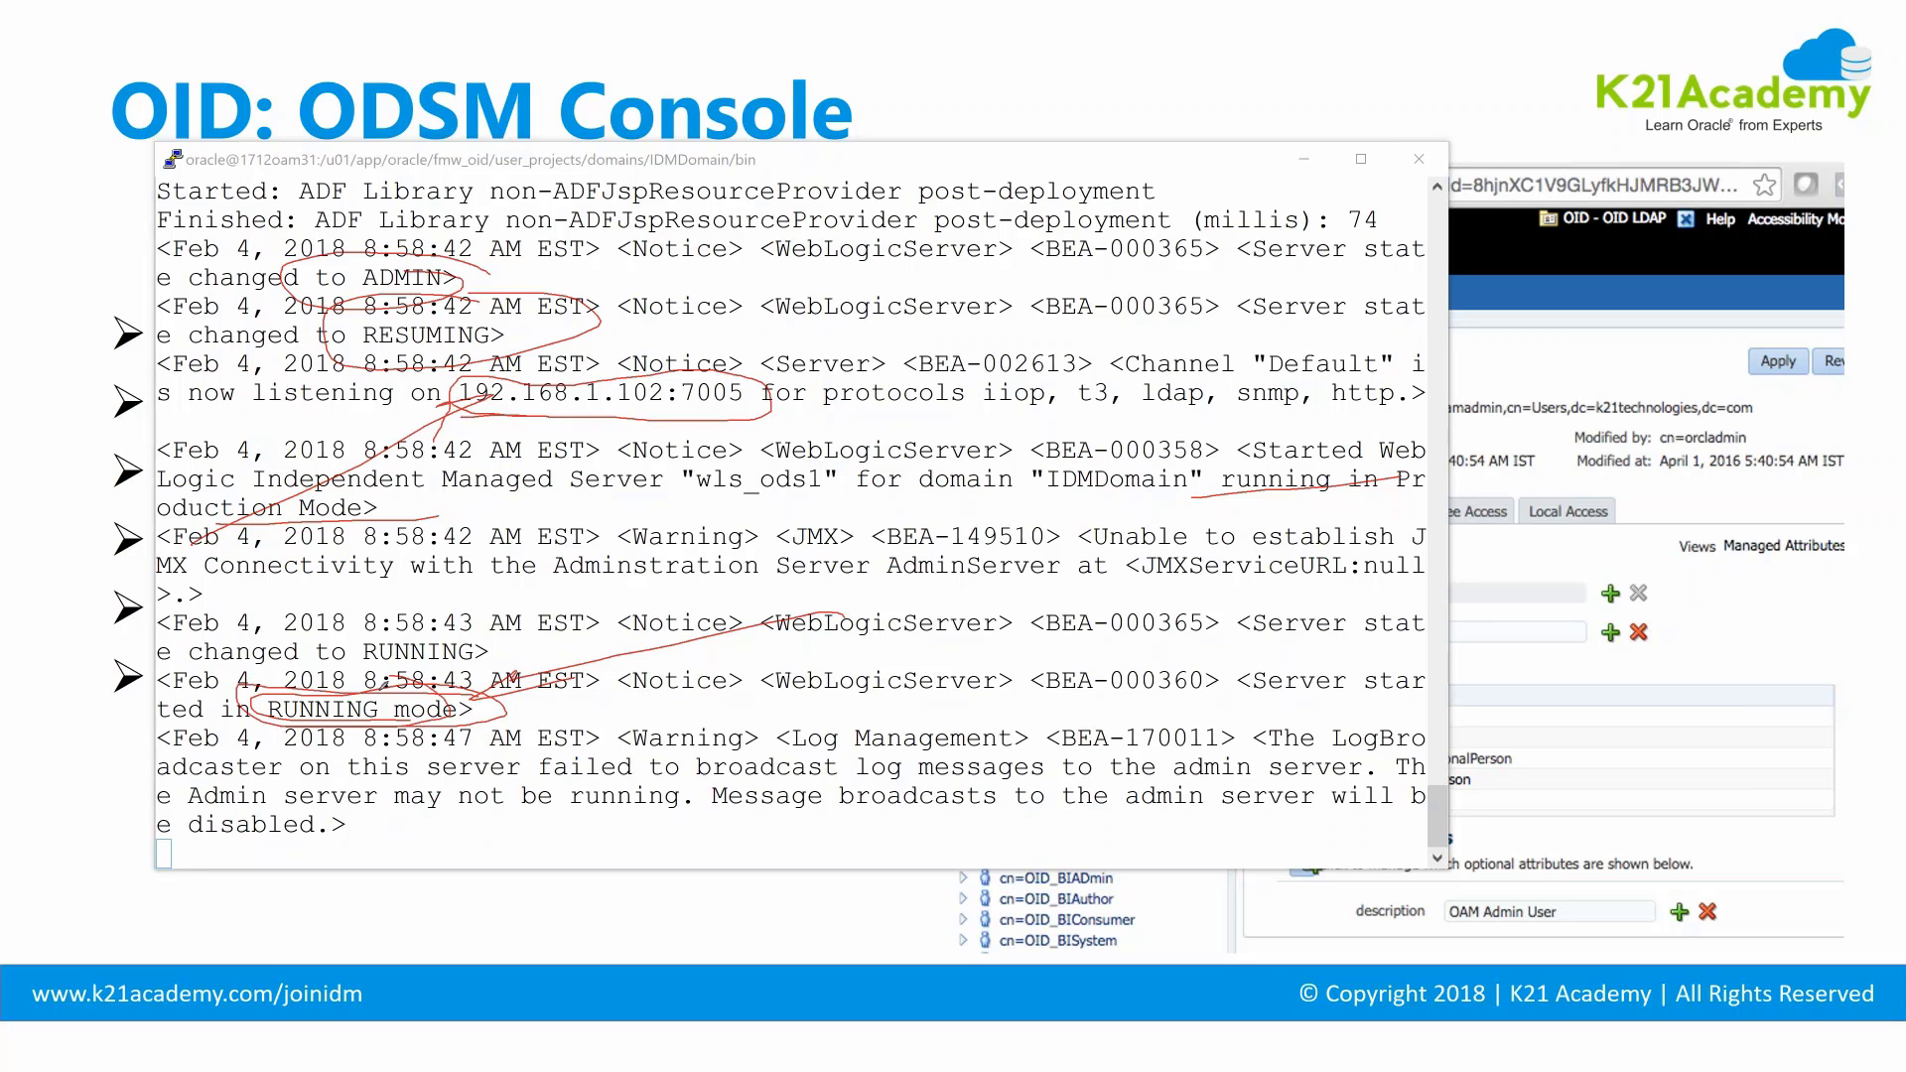
key(alt+Tab)
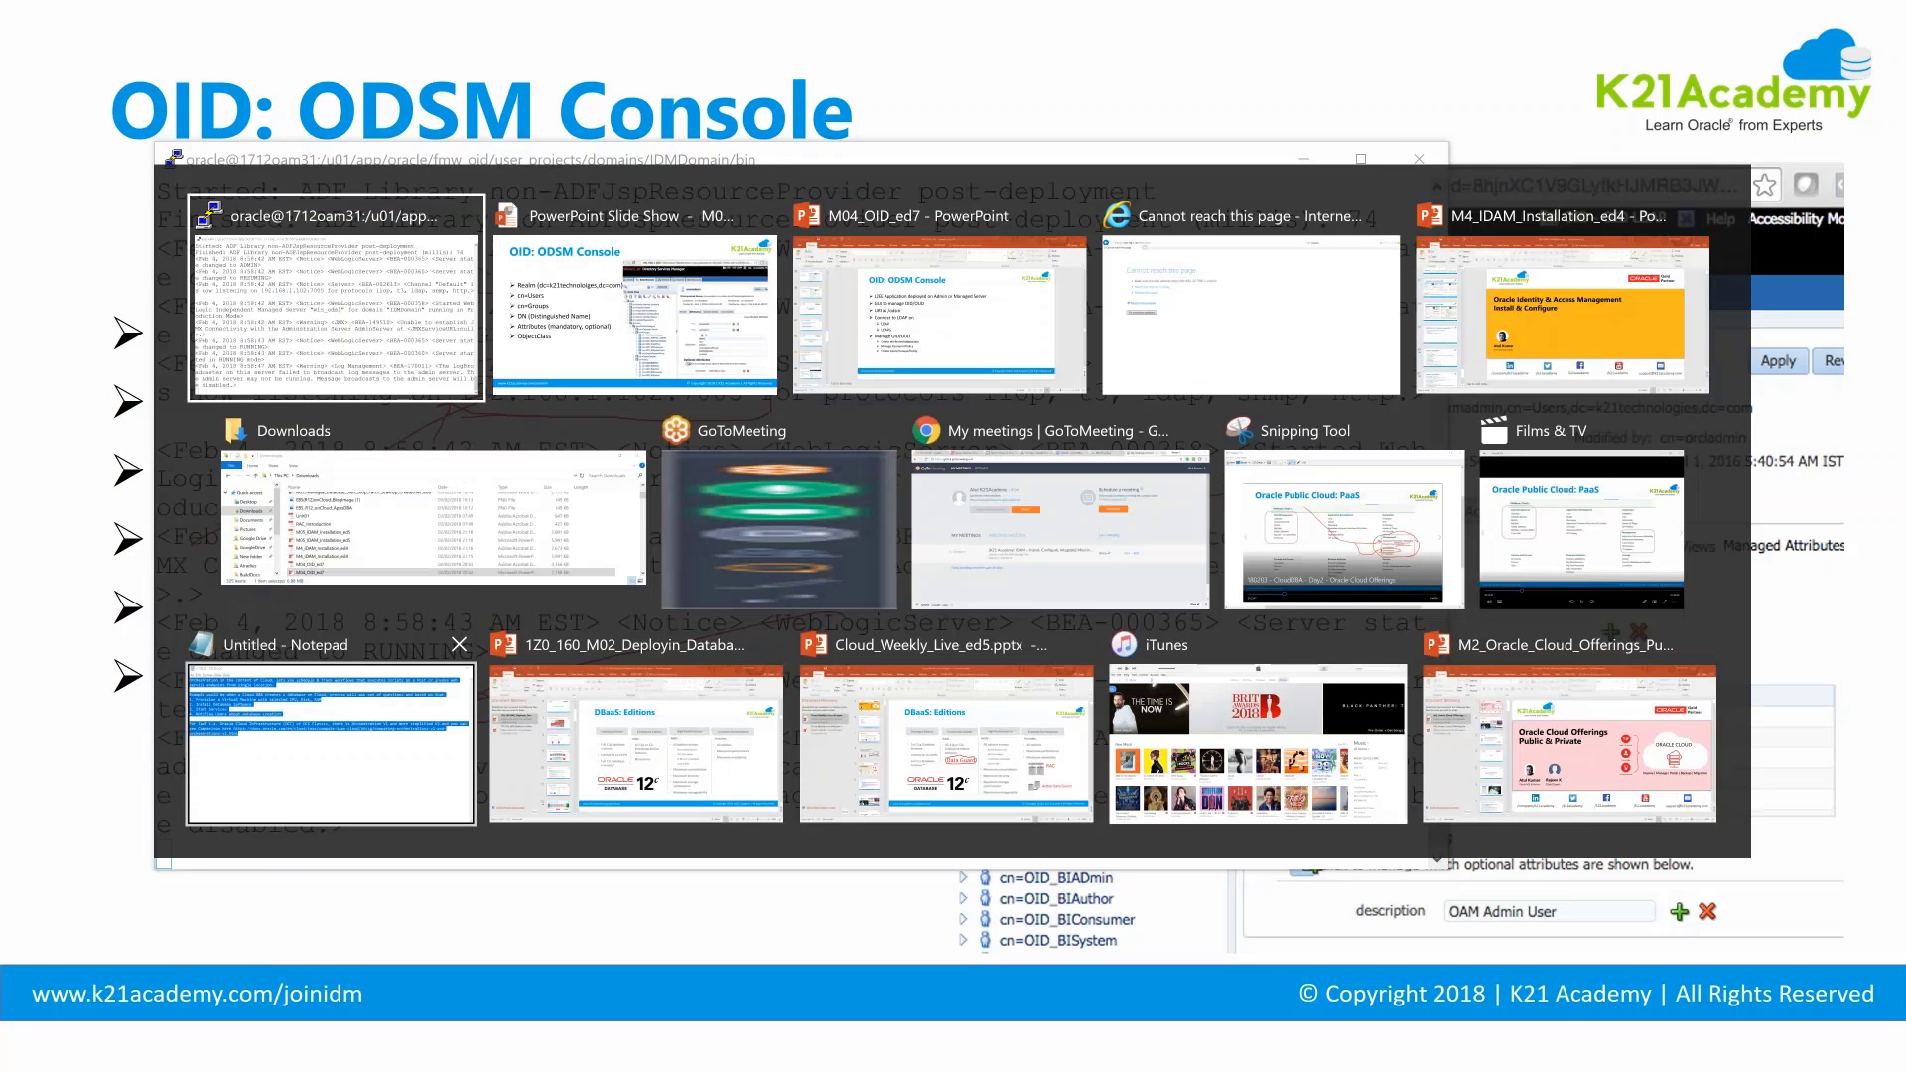
key(alt+Tab)
key(alt+Tab)
key(alt+Tab)
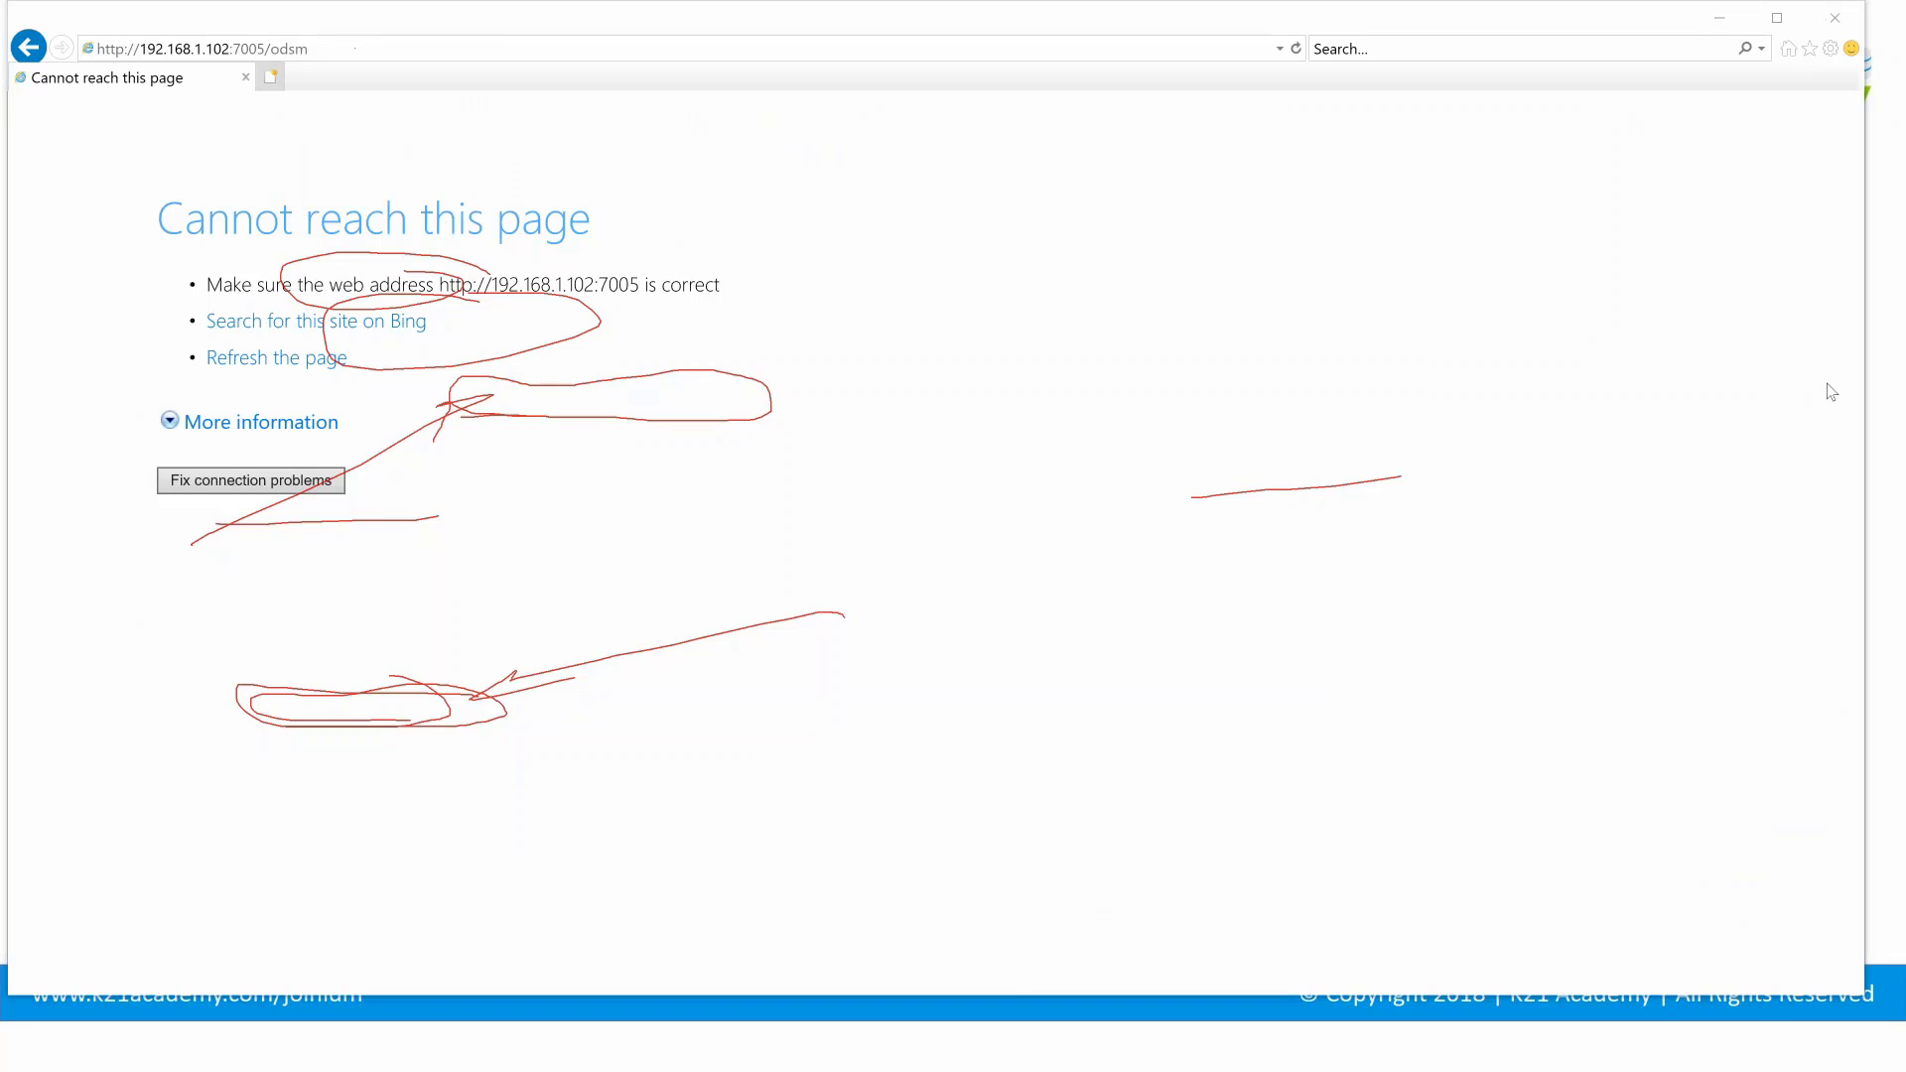
click(579, 71)
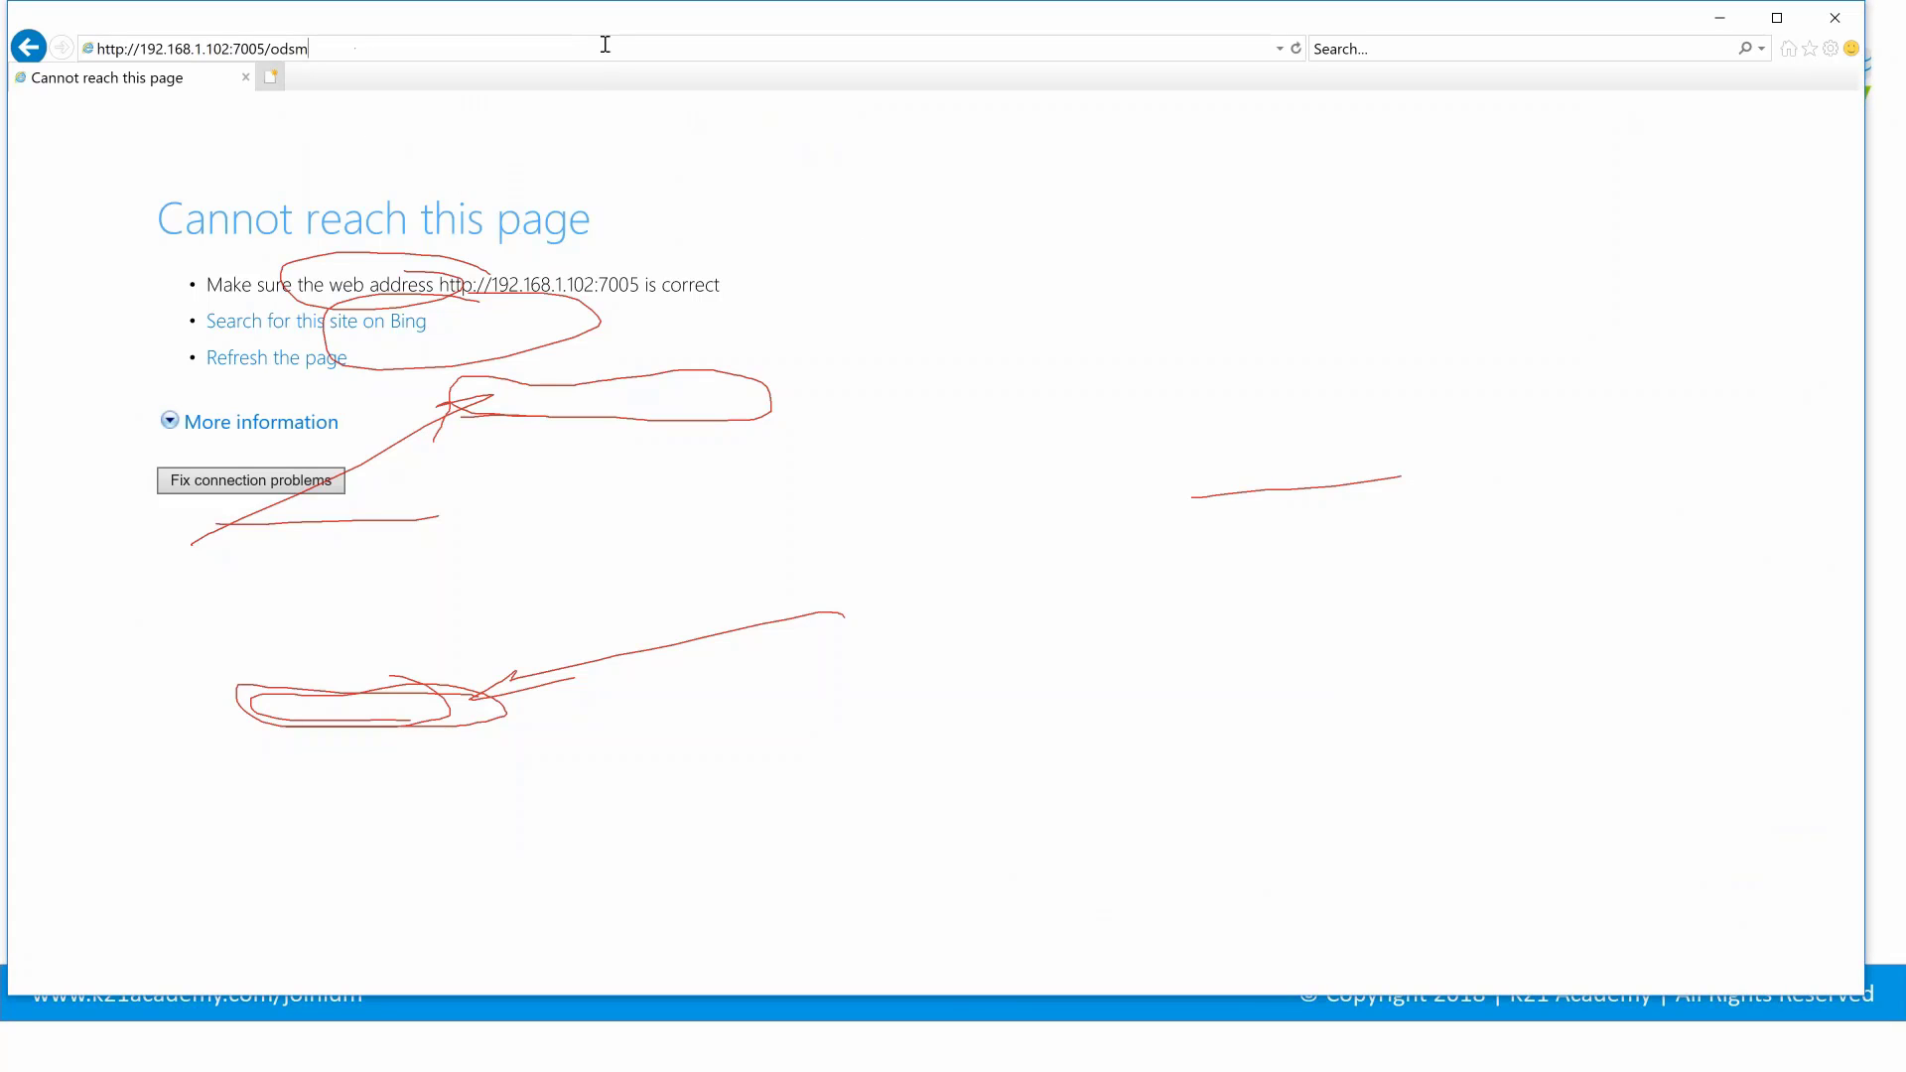
key(Return)
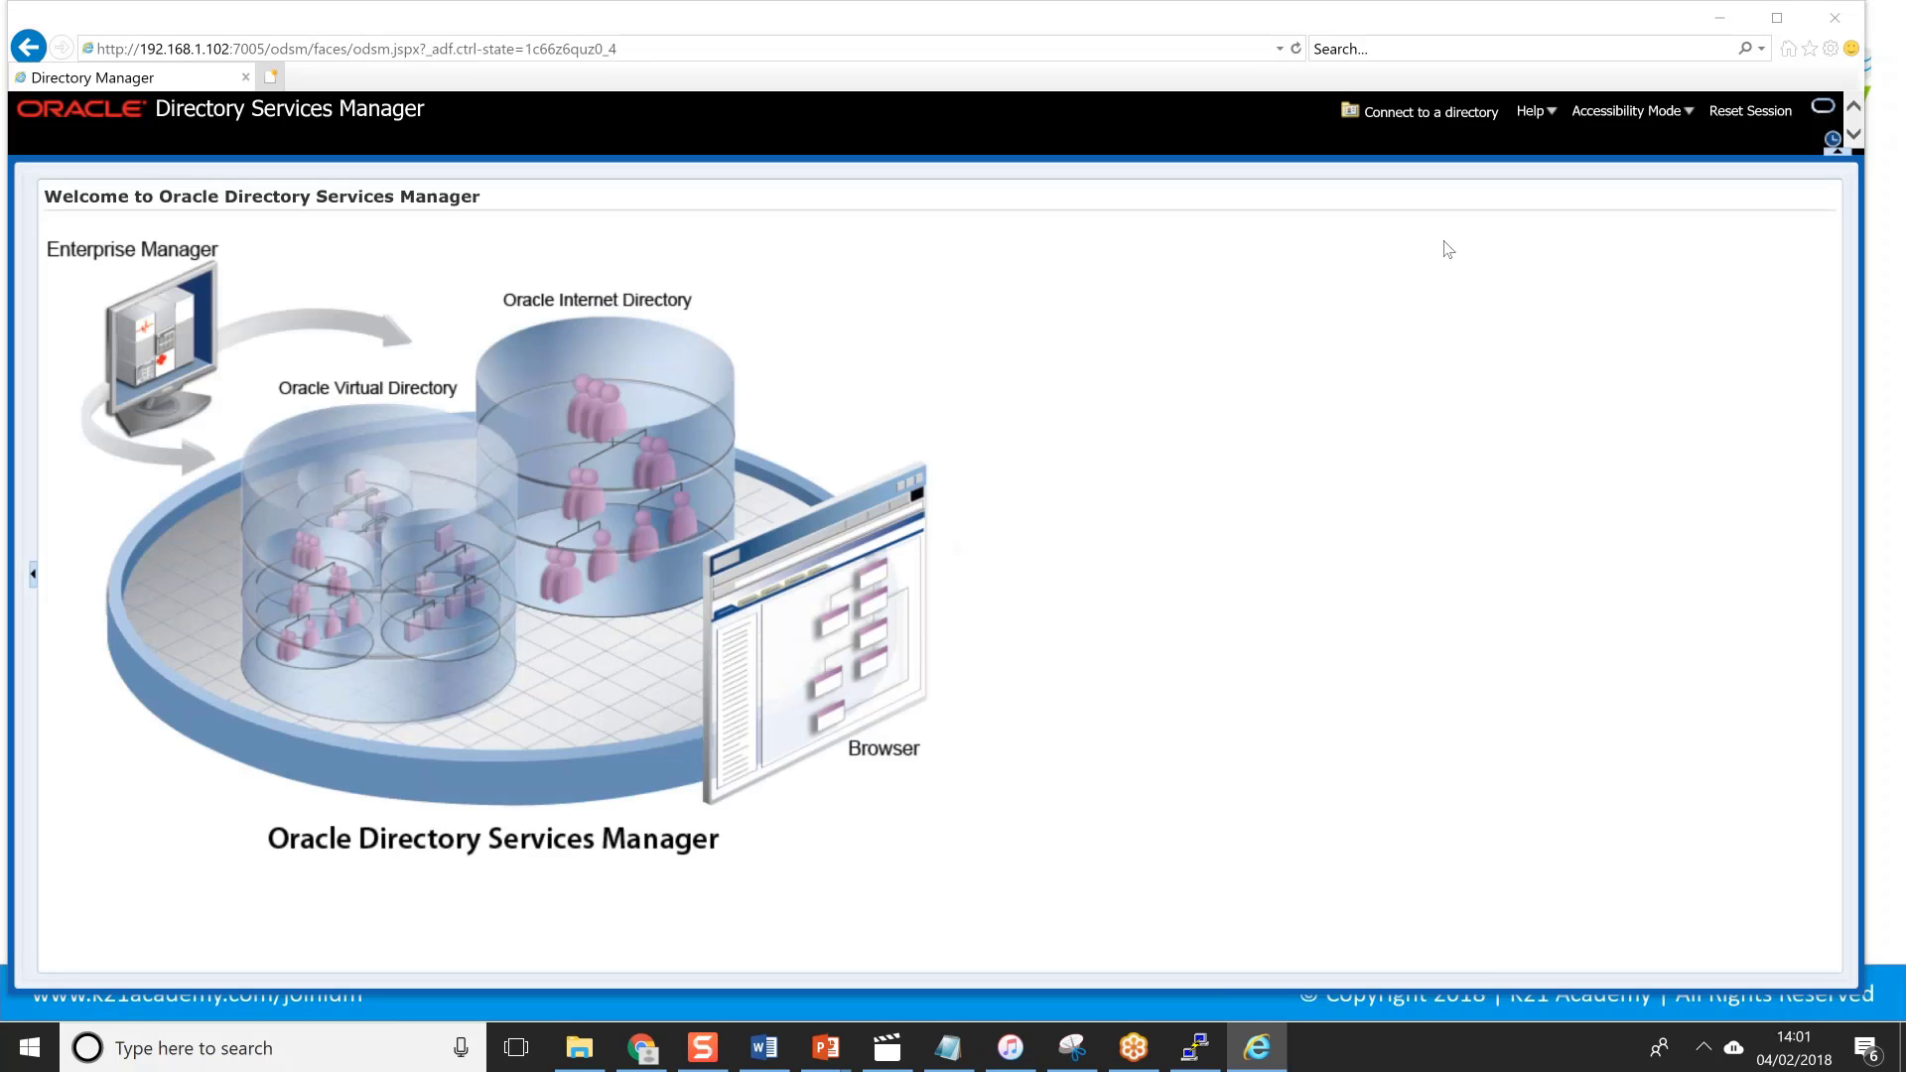
Create a new directory connection of type OID and begin filling in the Server field.
click(1471, 116)
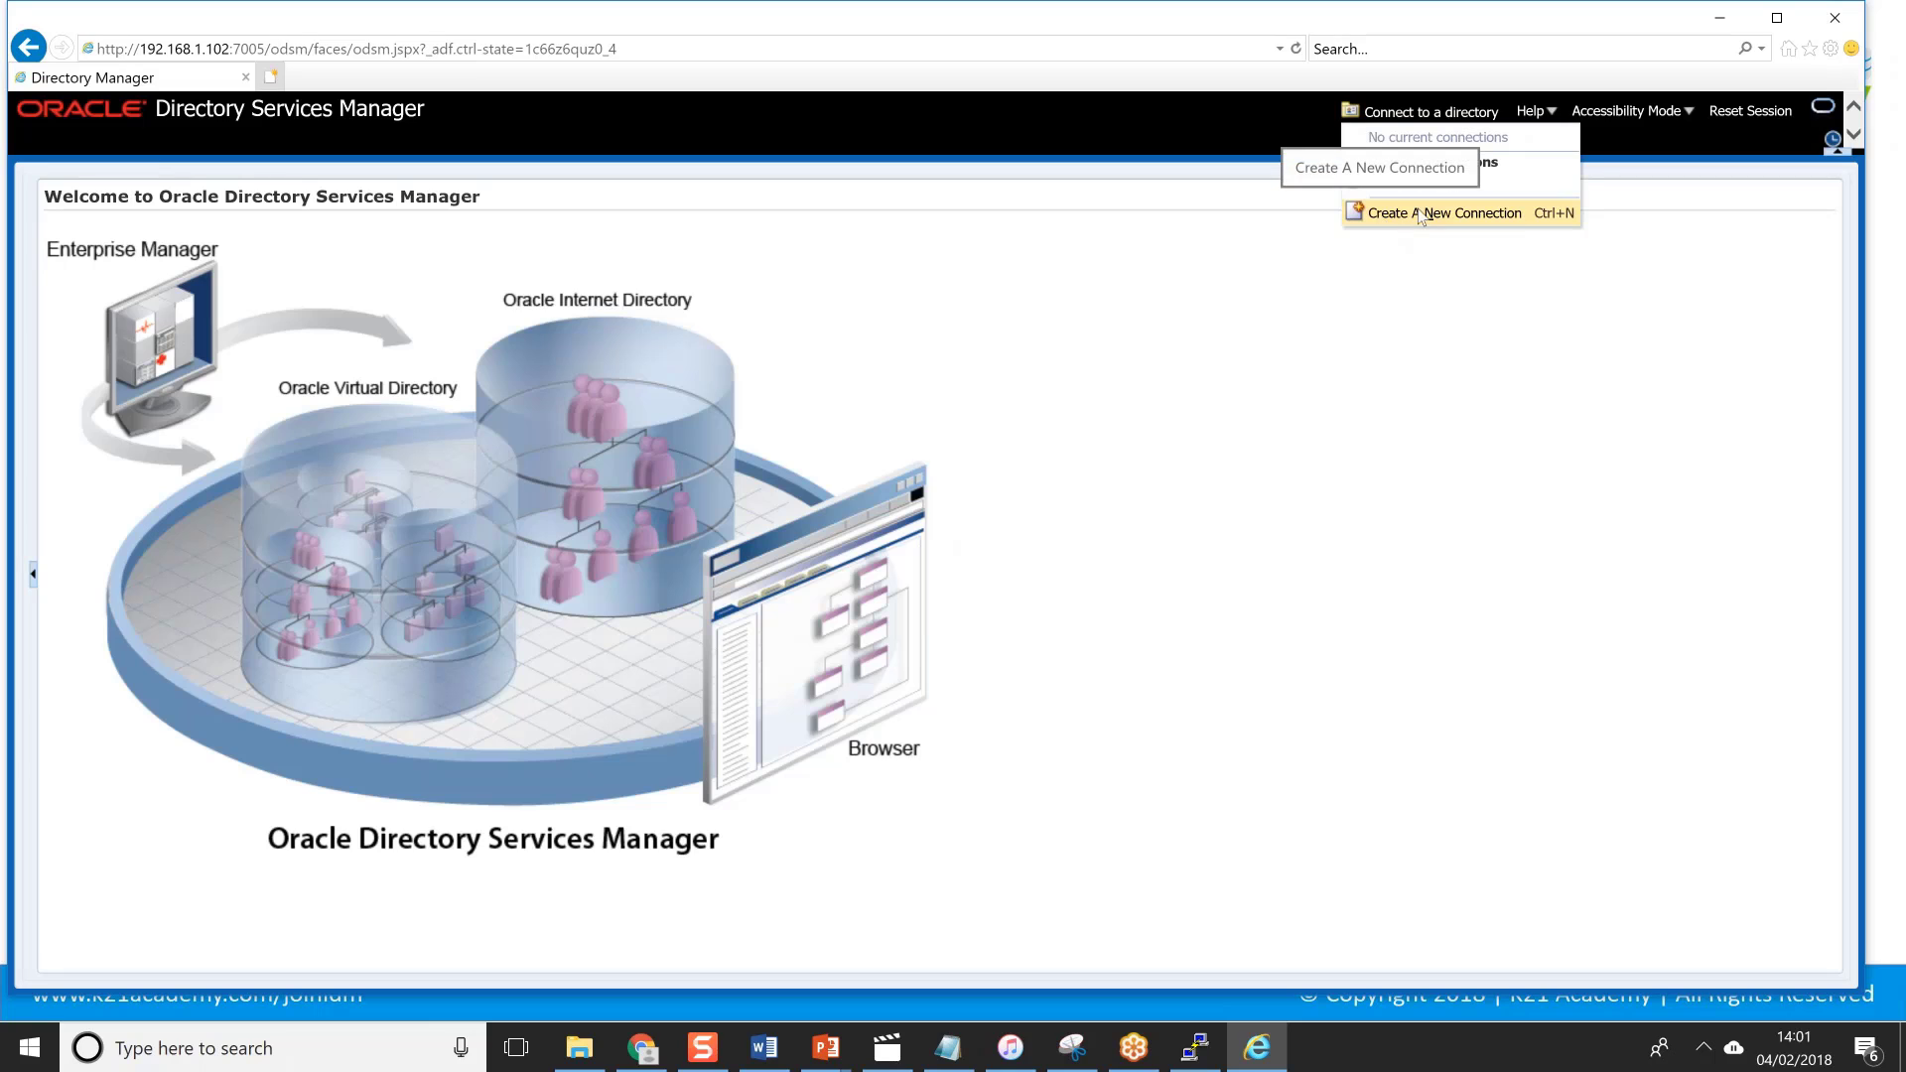
click(1481, 214)
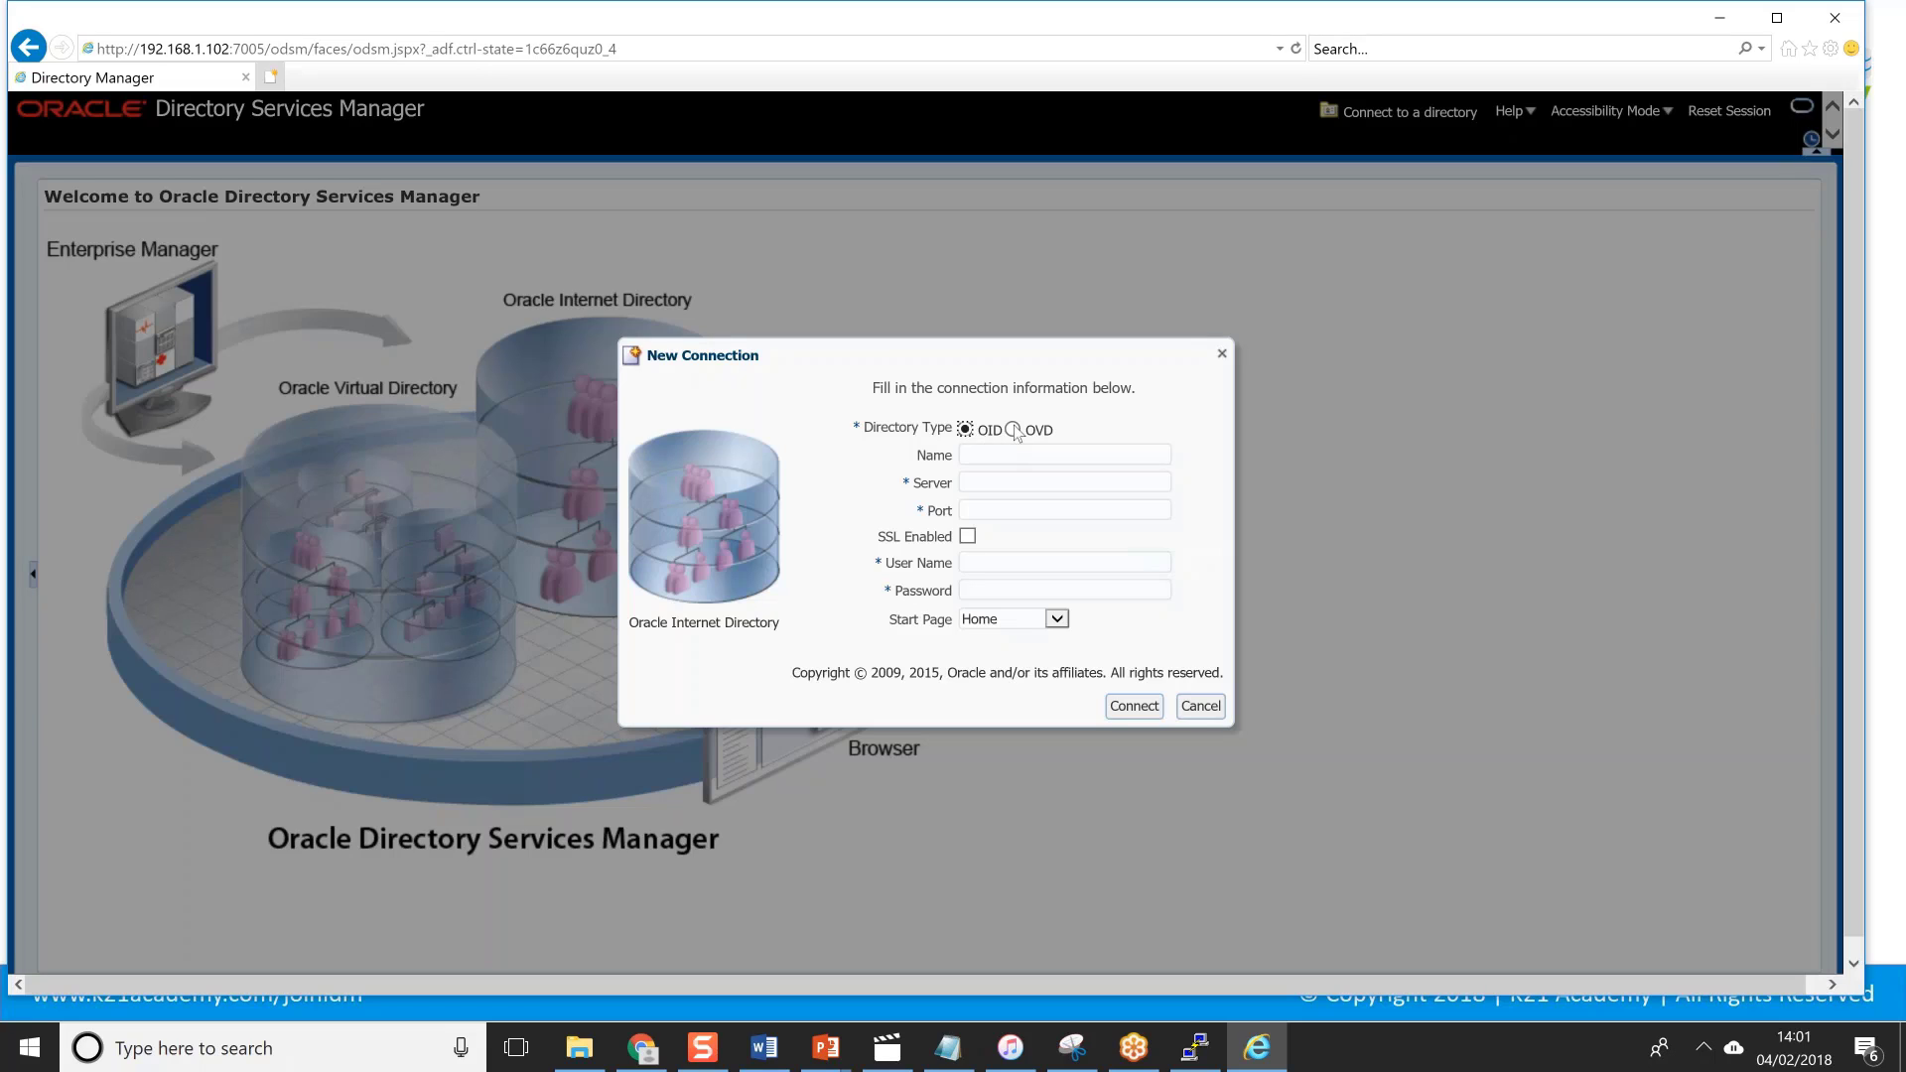
click(1013, 429)
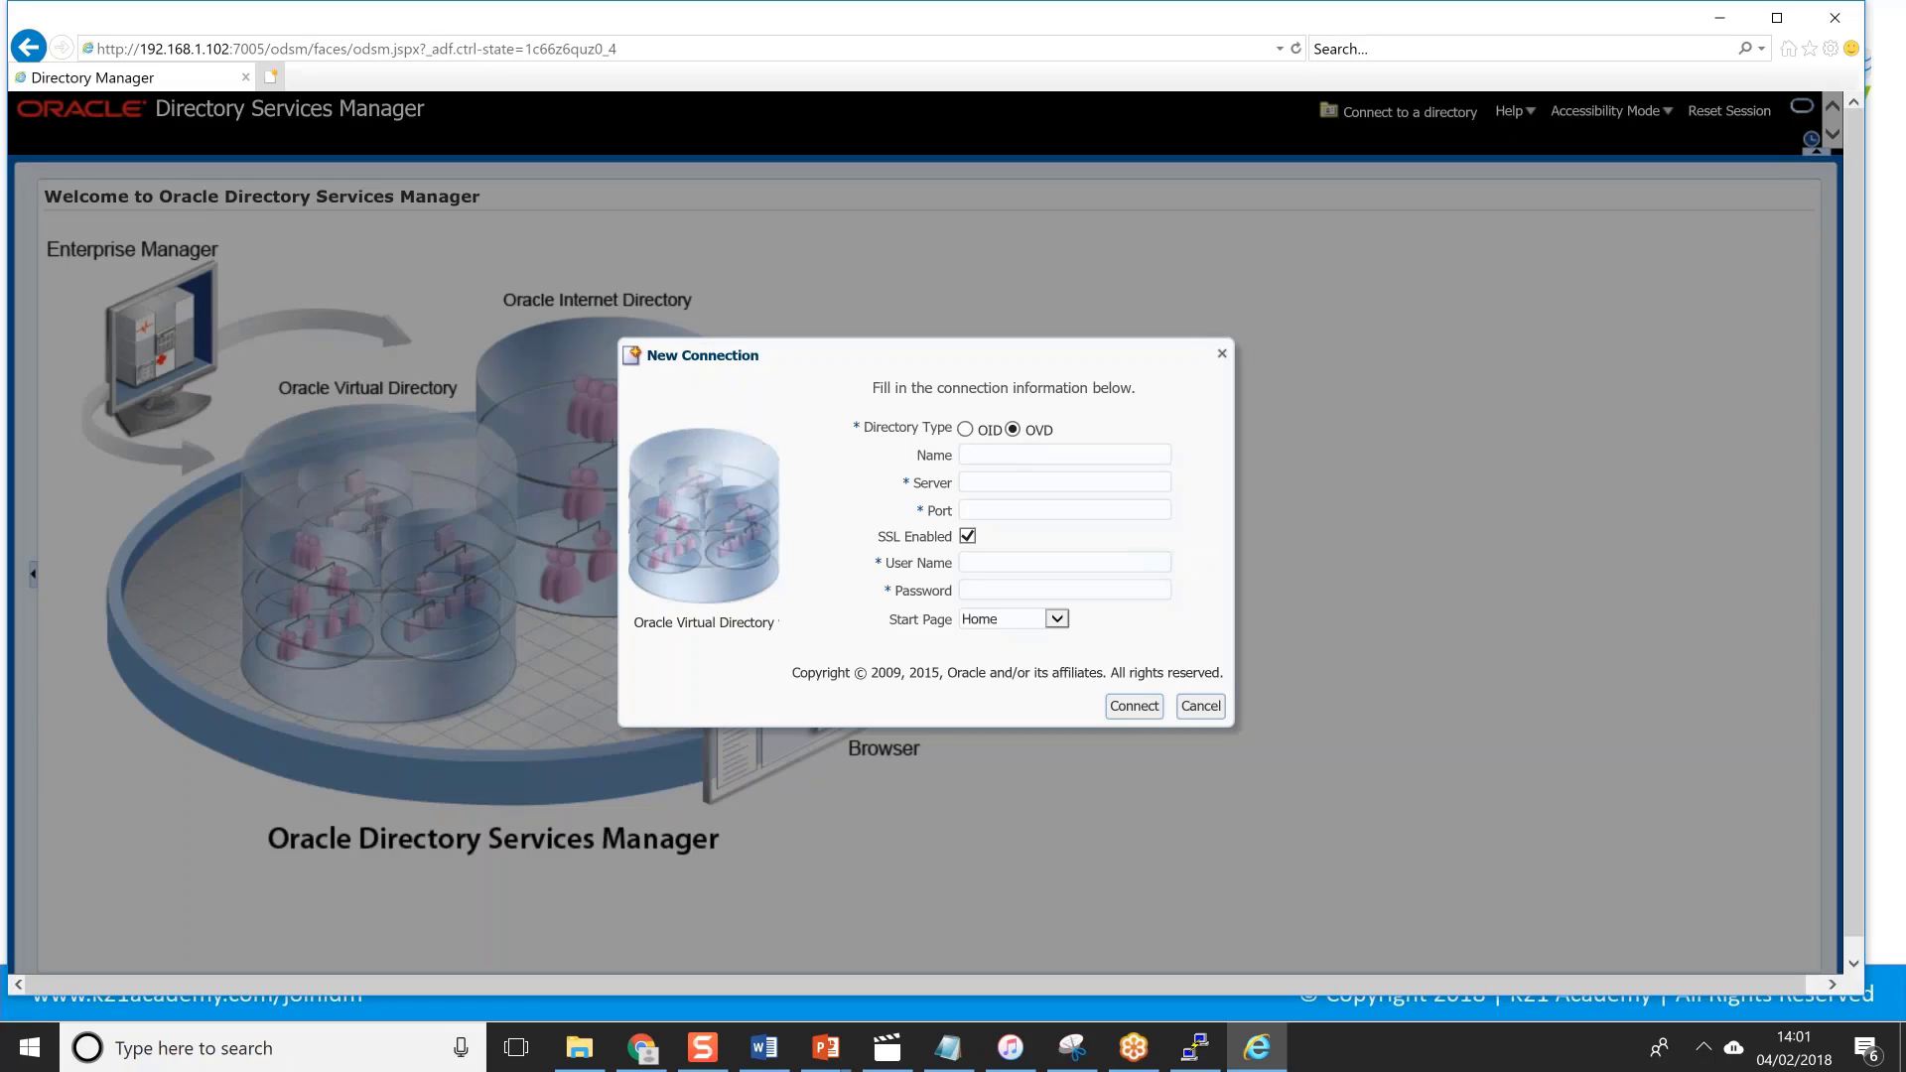
click(965, 428)
click(967, 456)
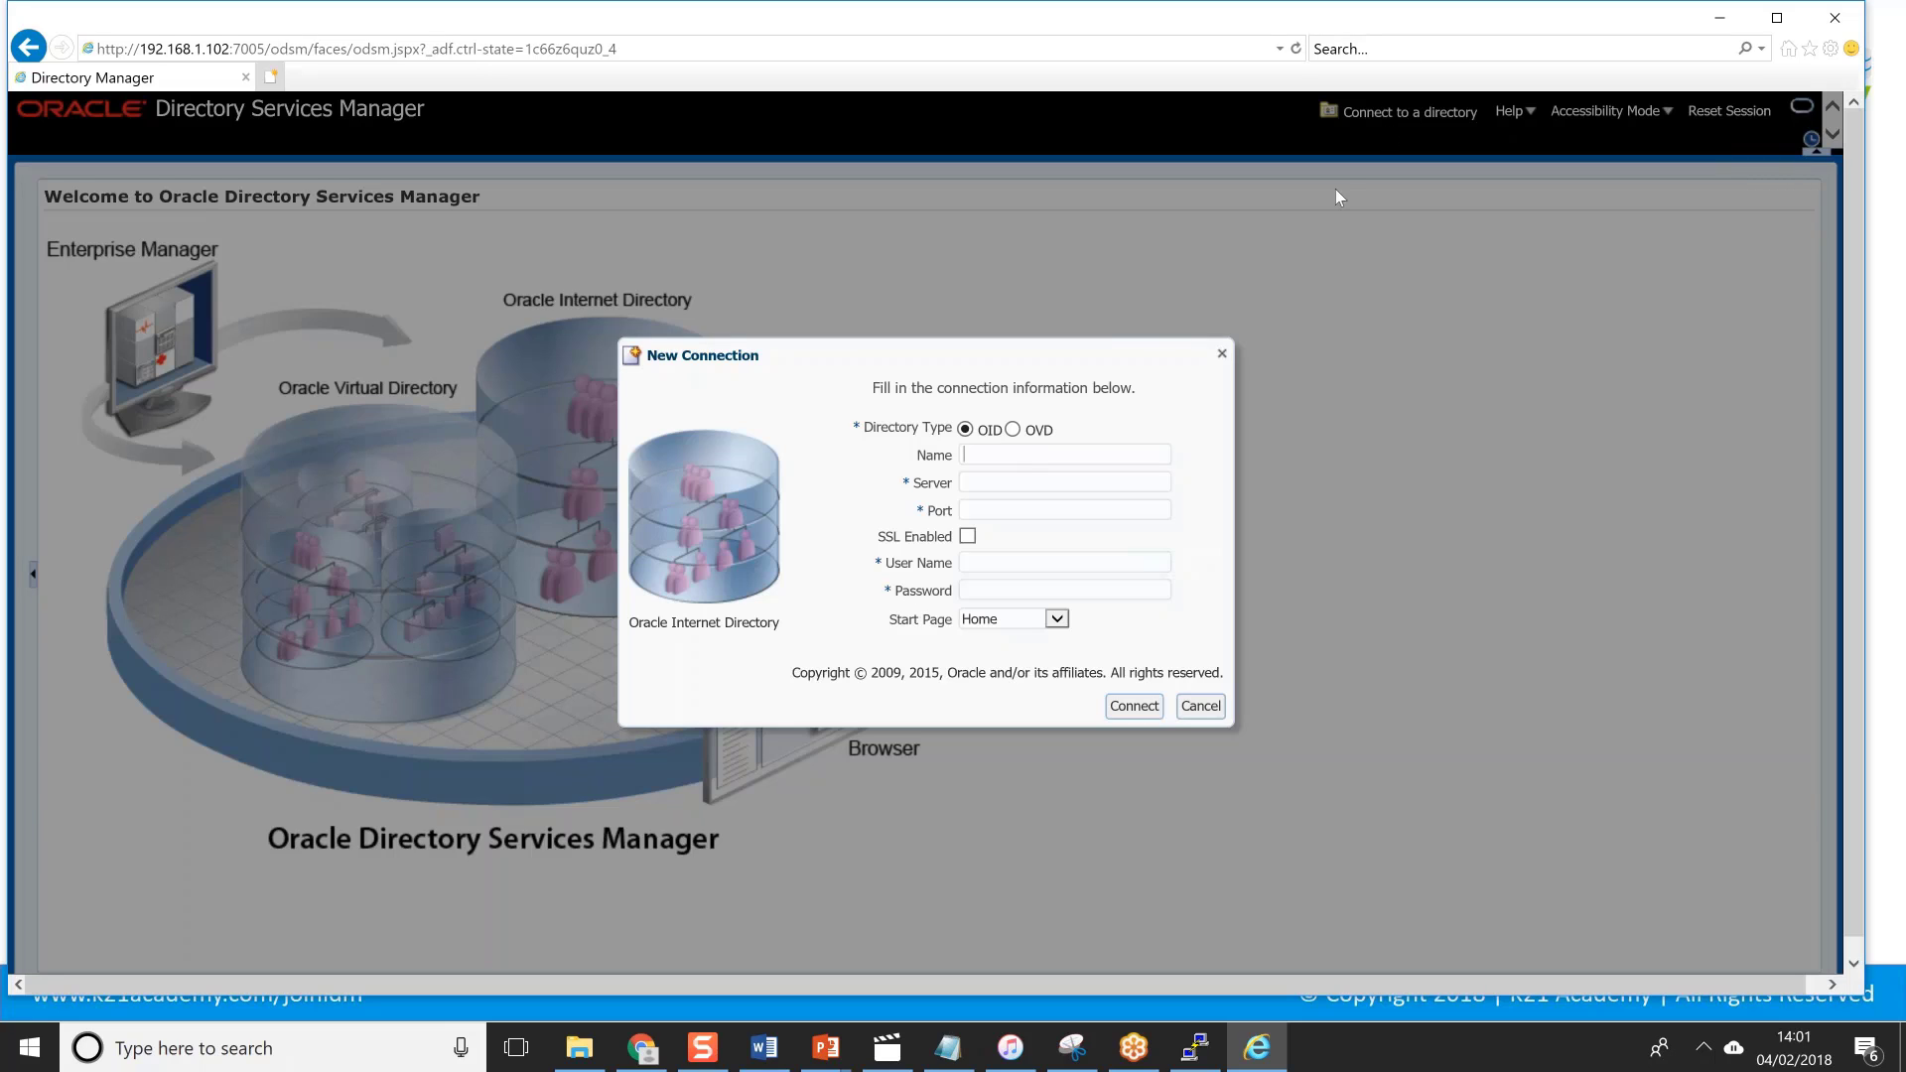
click(969, 483)
In the PuTTY terminal, go to the home directory and source the oid.env environment file.
key(alt+Tab)
key(Return)
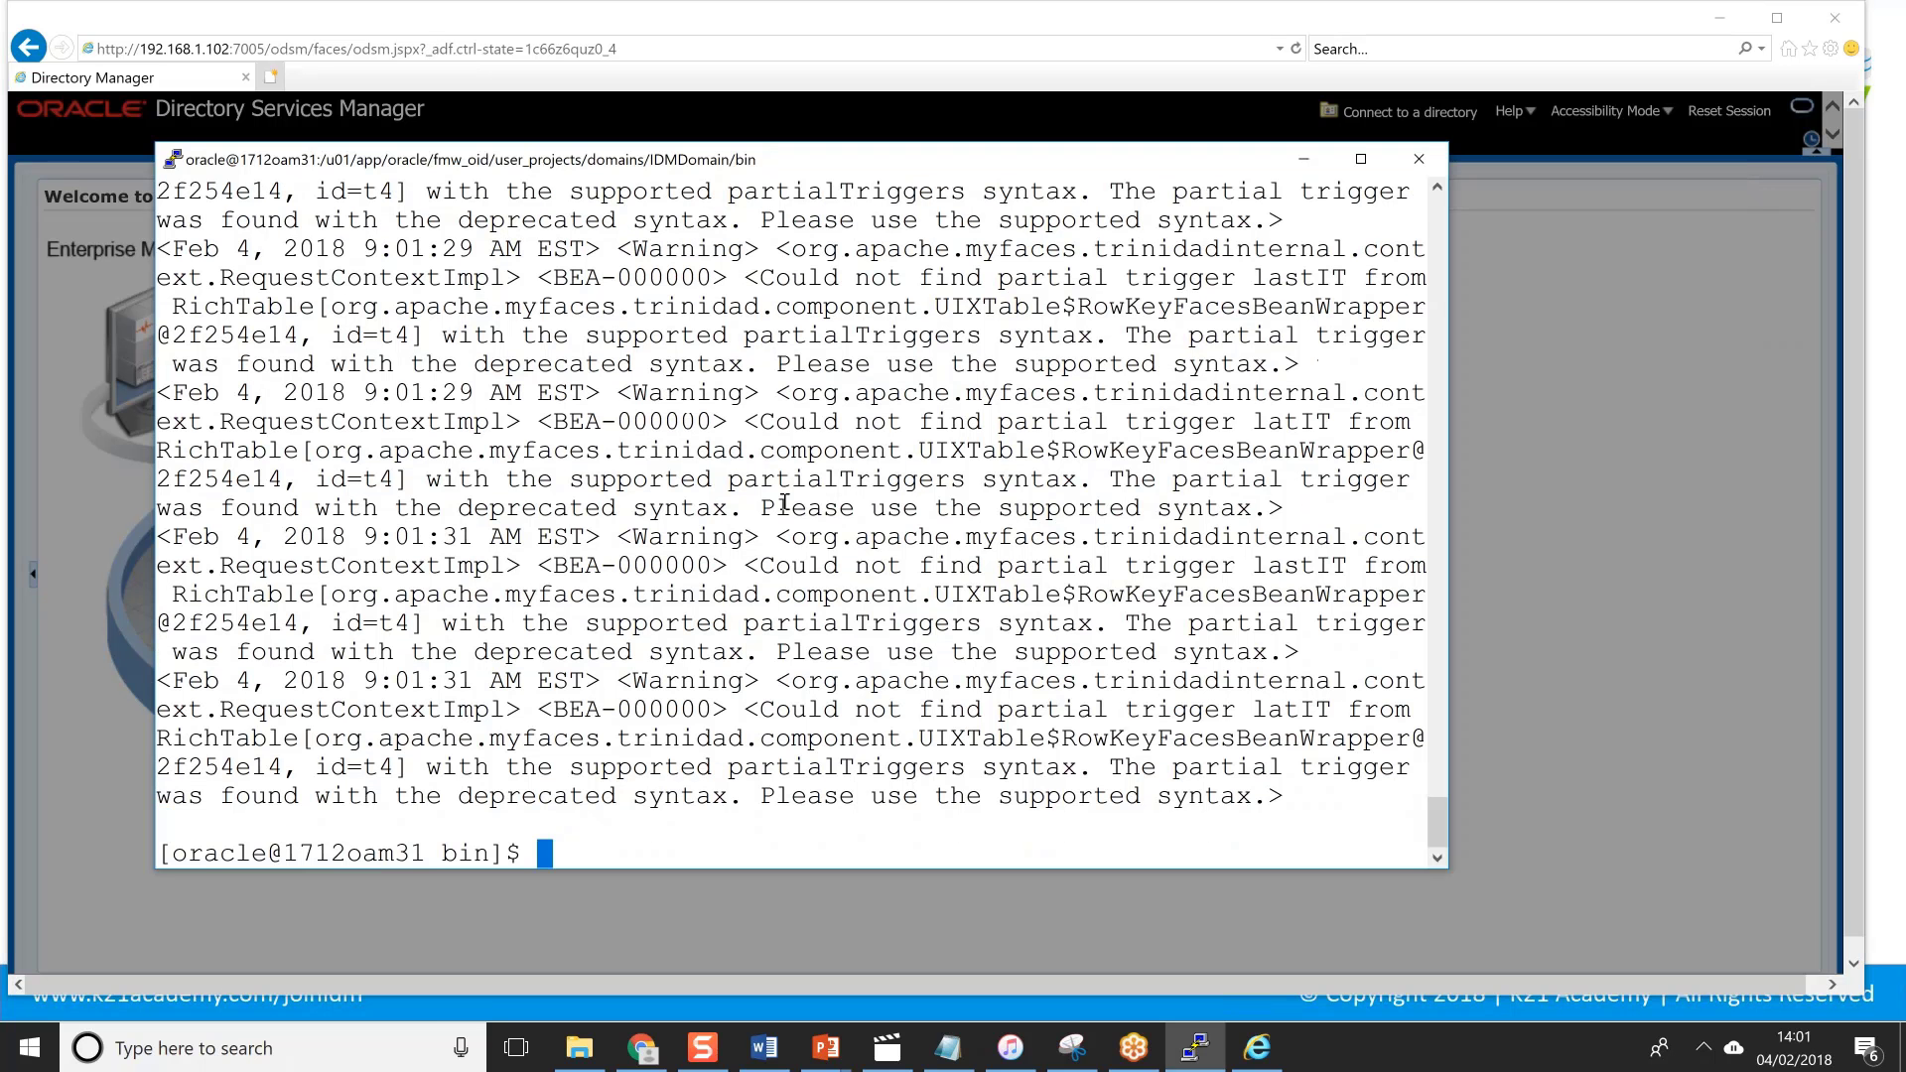
text(cd)
key(Return)
text(. )
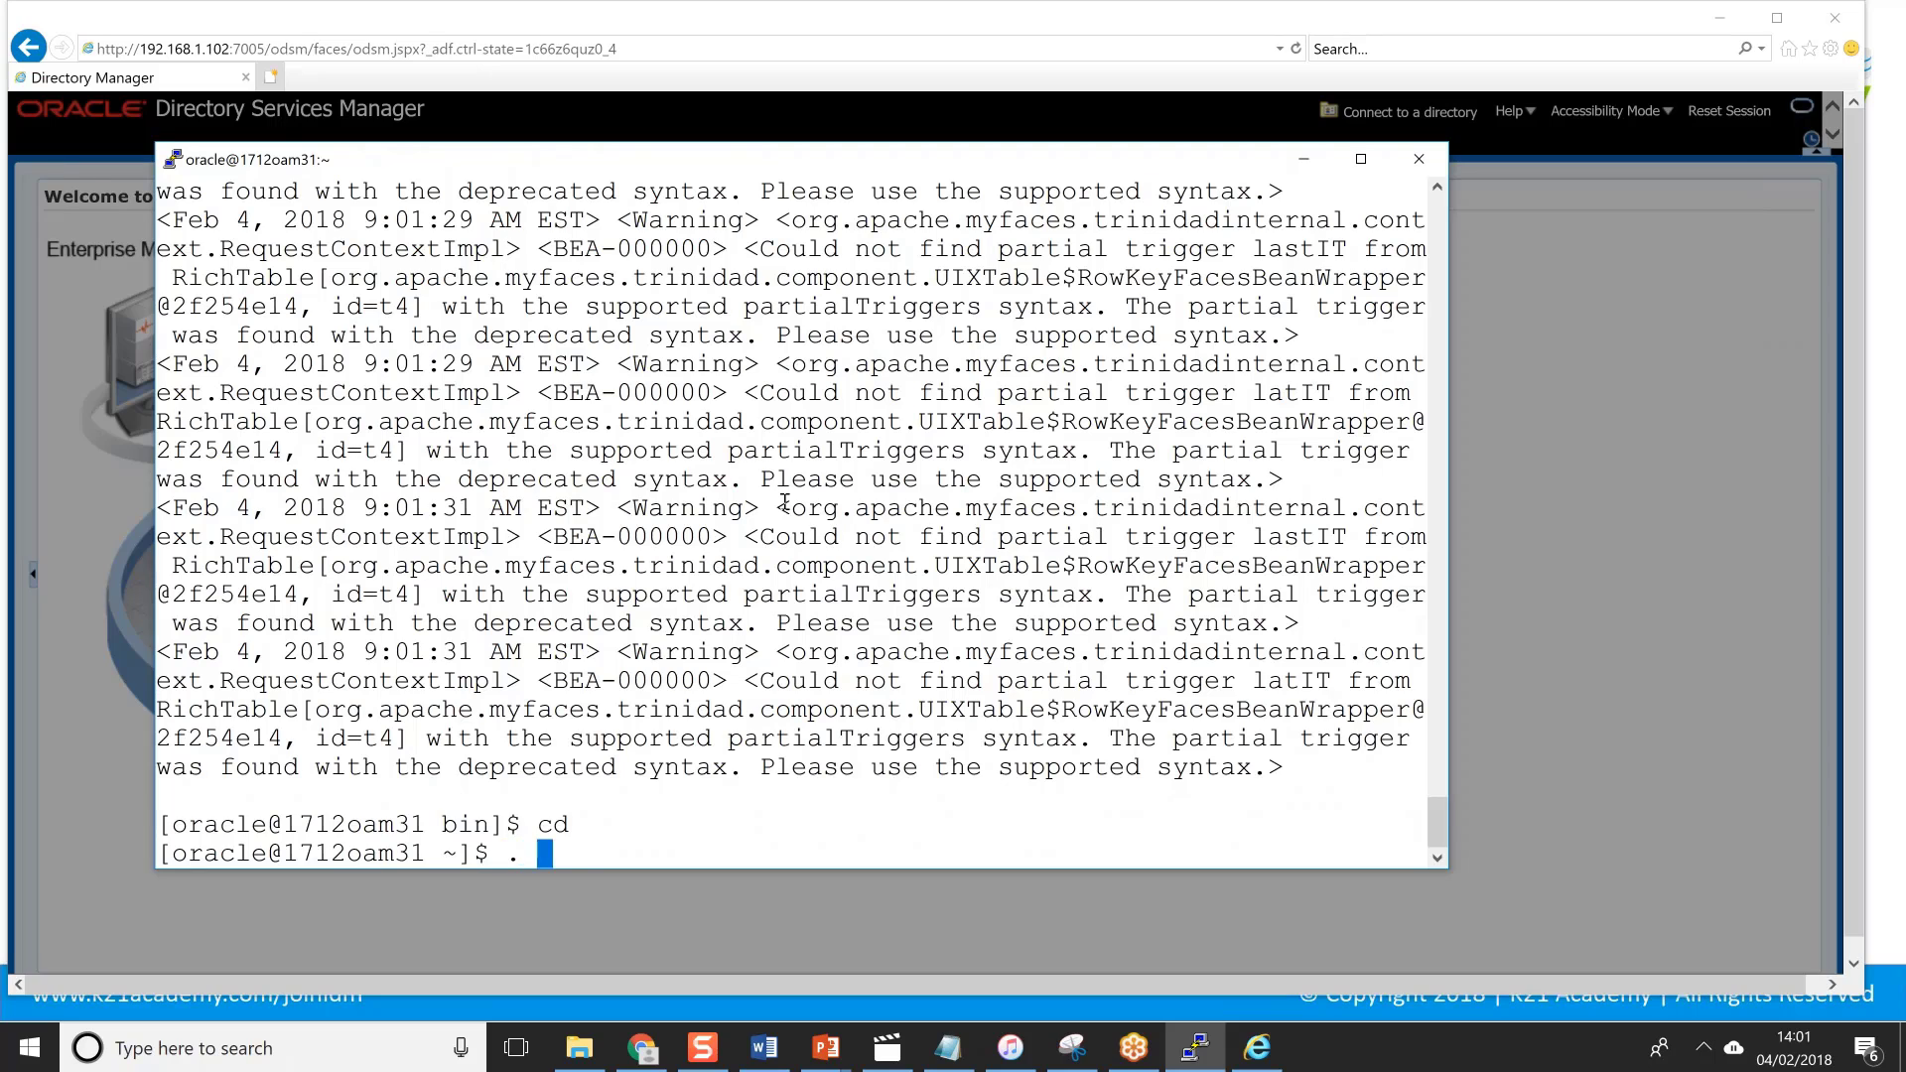
text(oid)
key(Tab)
key(Return)
Print oid.env and highlight its PATH ($ORACLE_INSTANCE/bin) and ORACLE_INSTANCE settings.
text(cat oi)
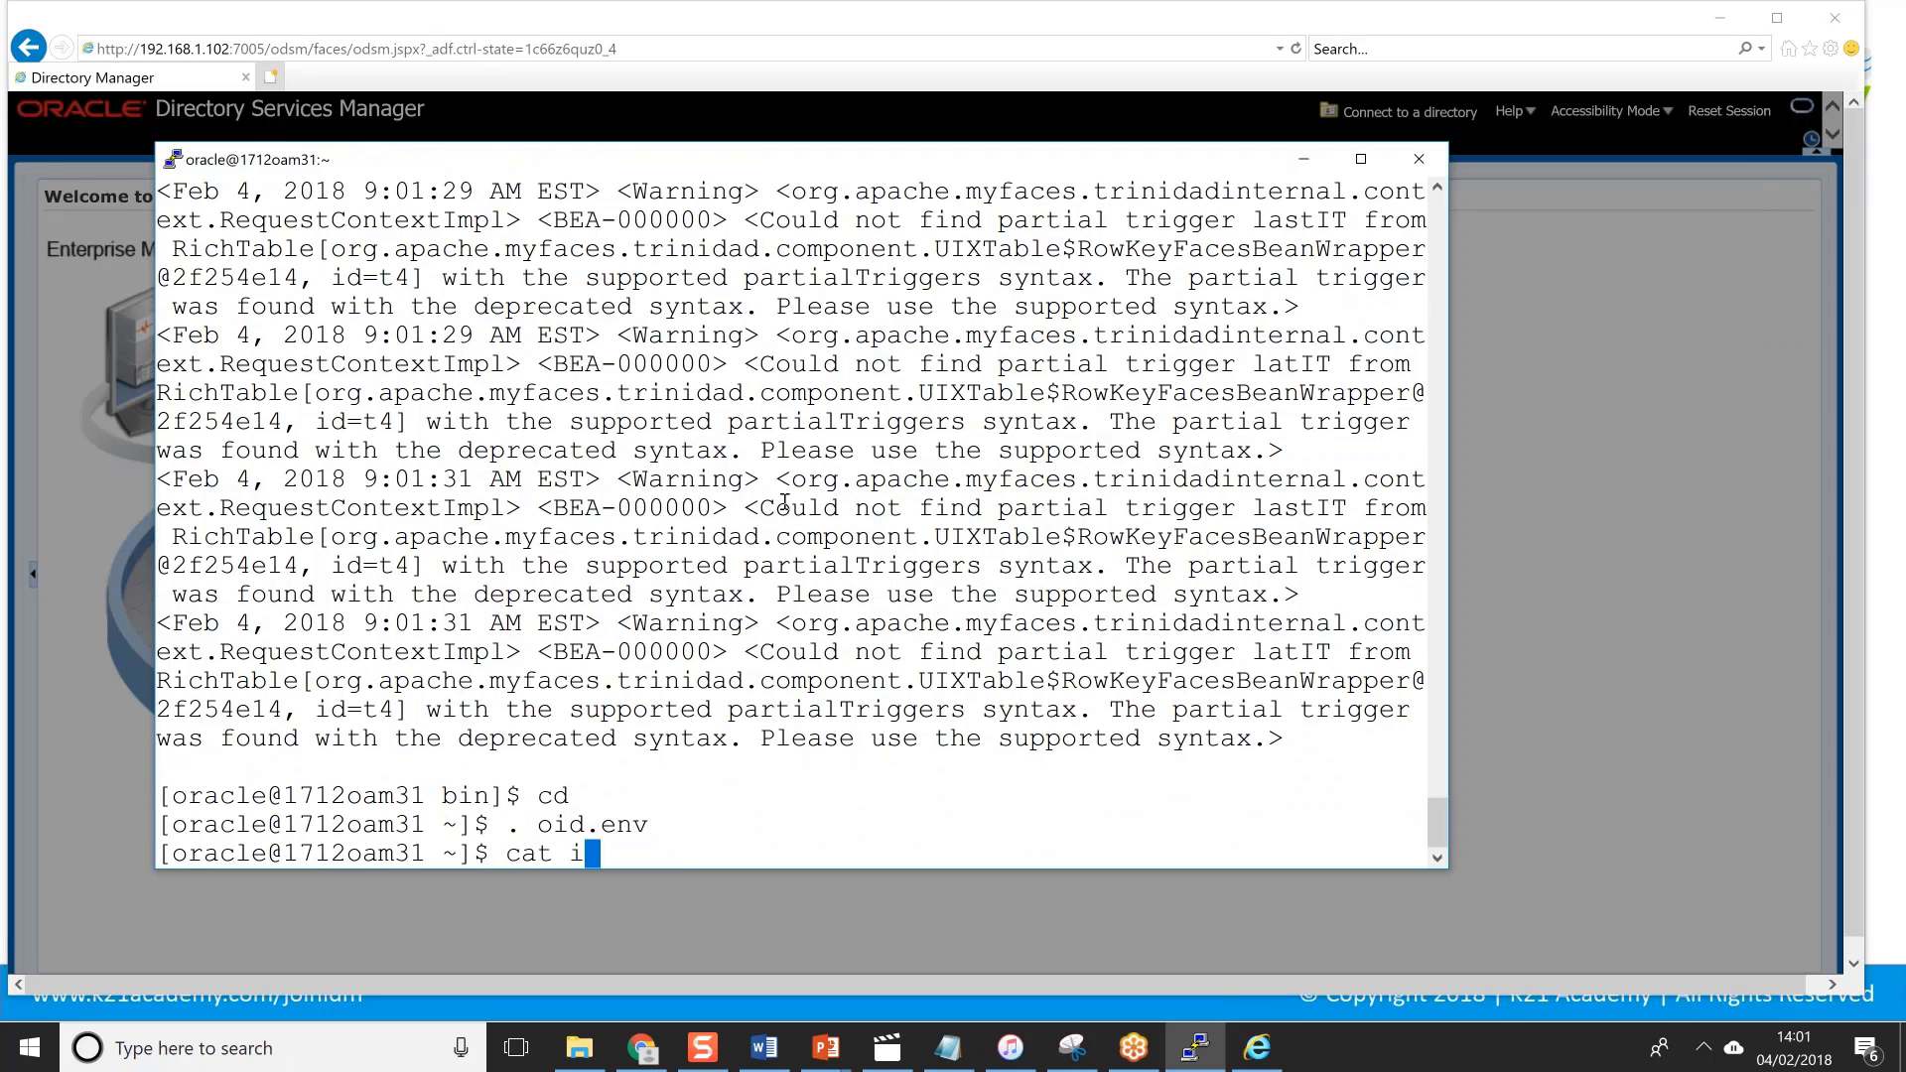
text(d)
key(Tab)
key(Return)
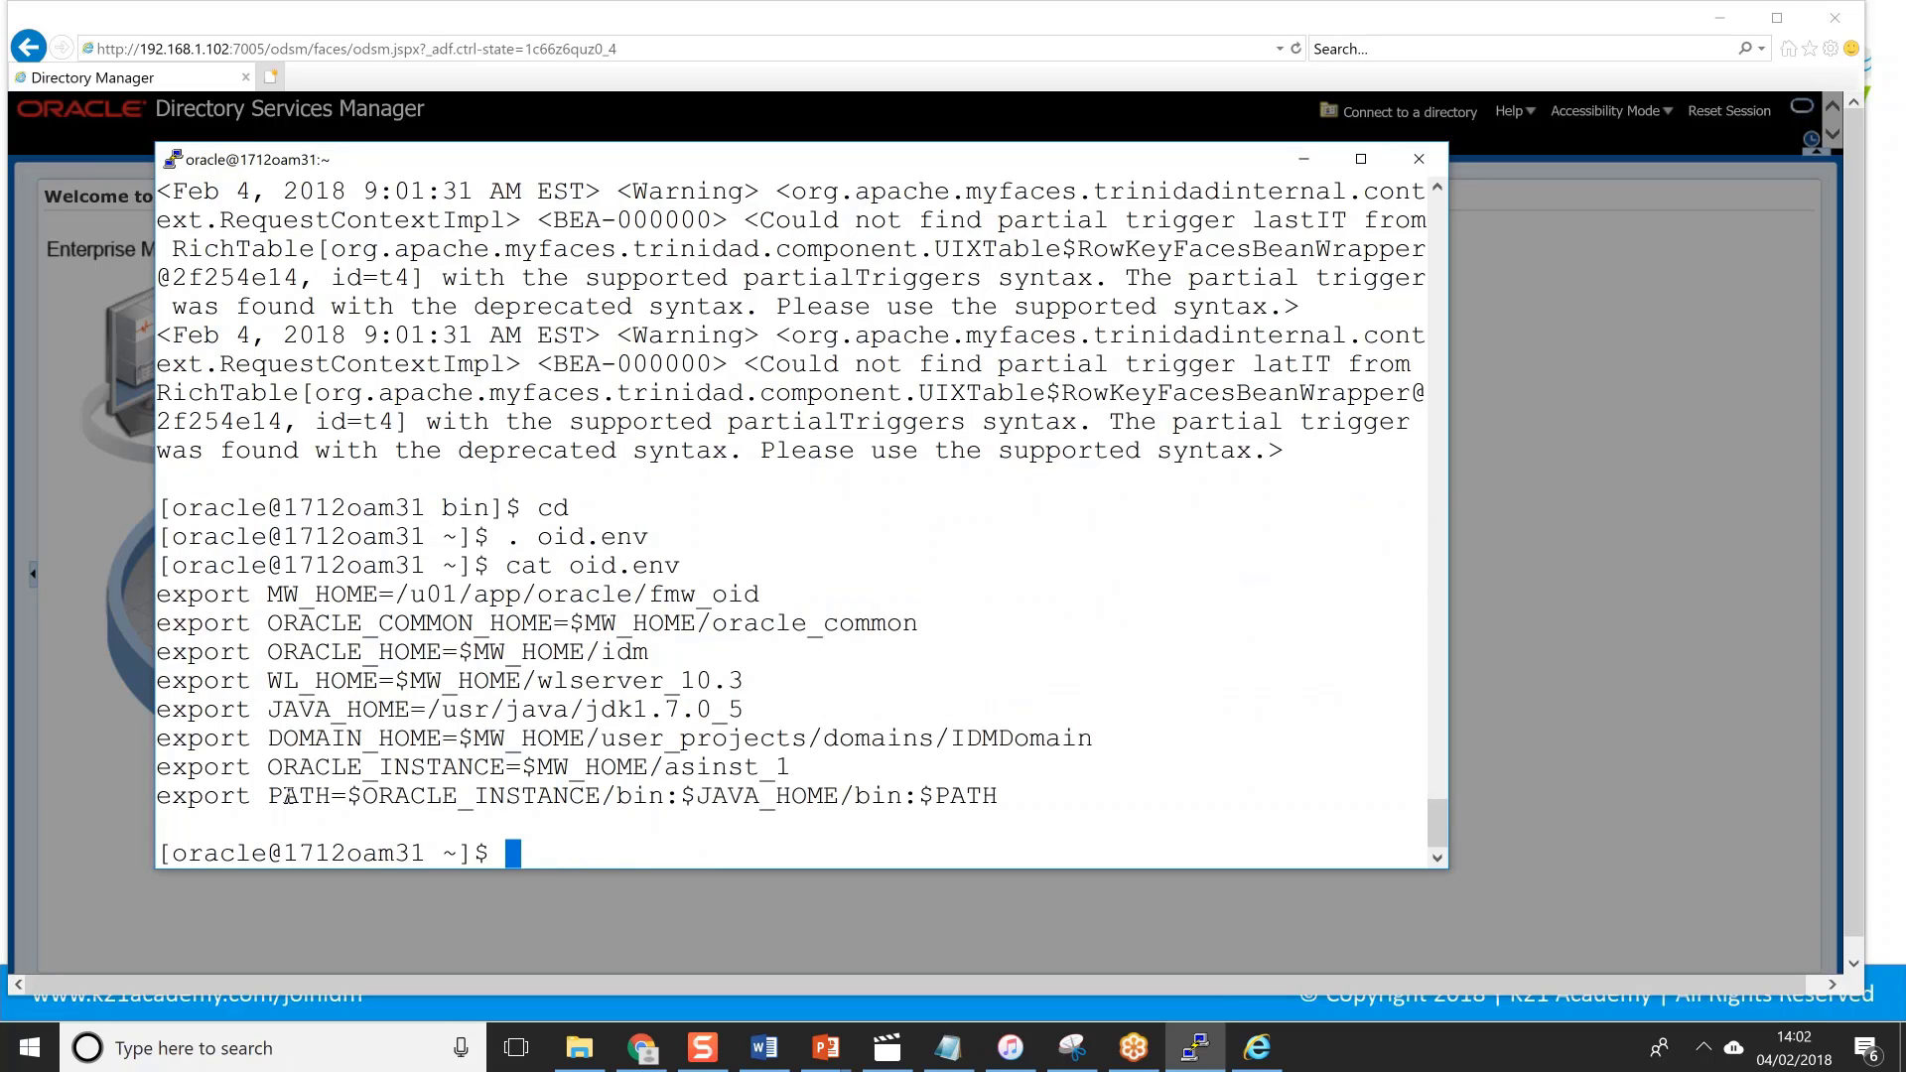
drag(288, 797, 363, 797)
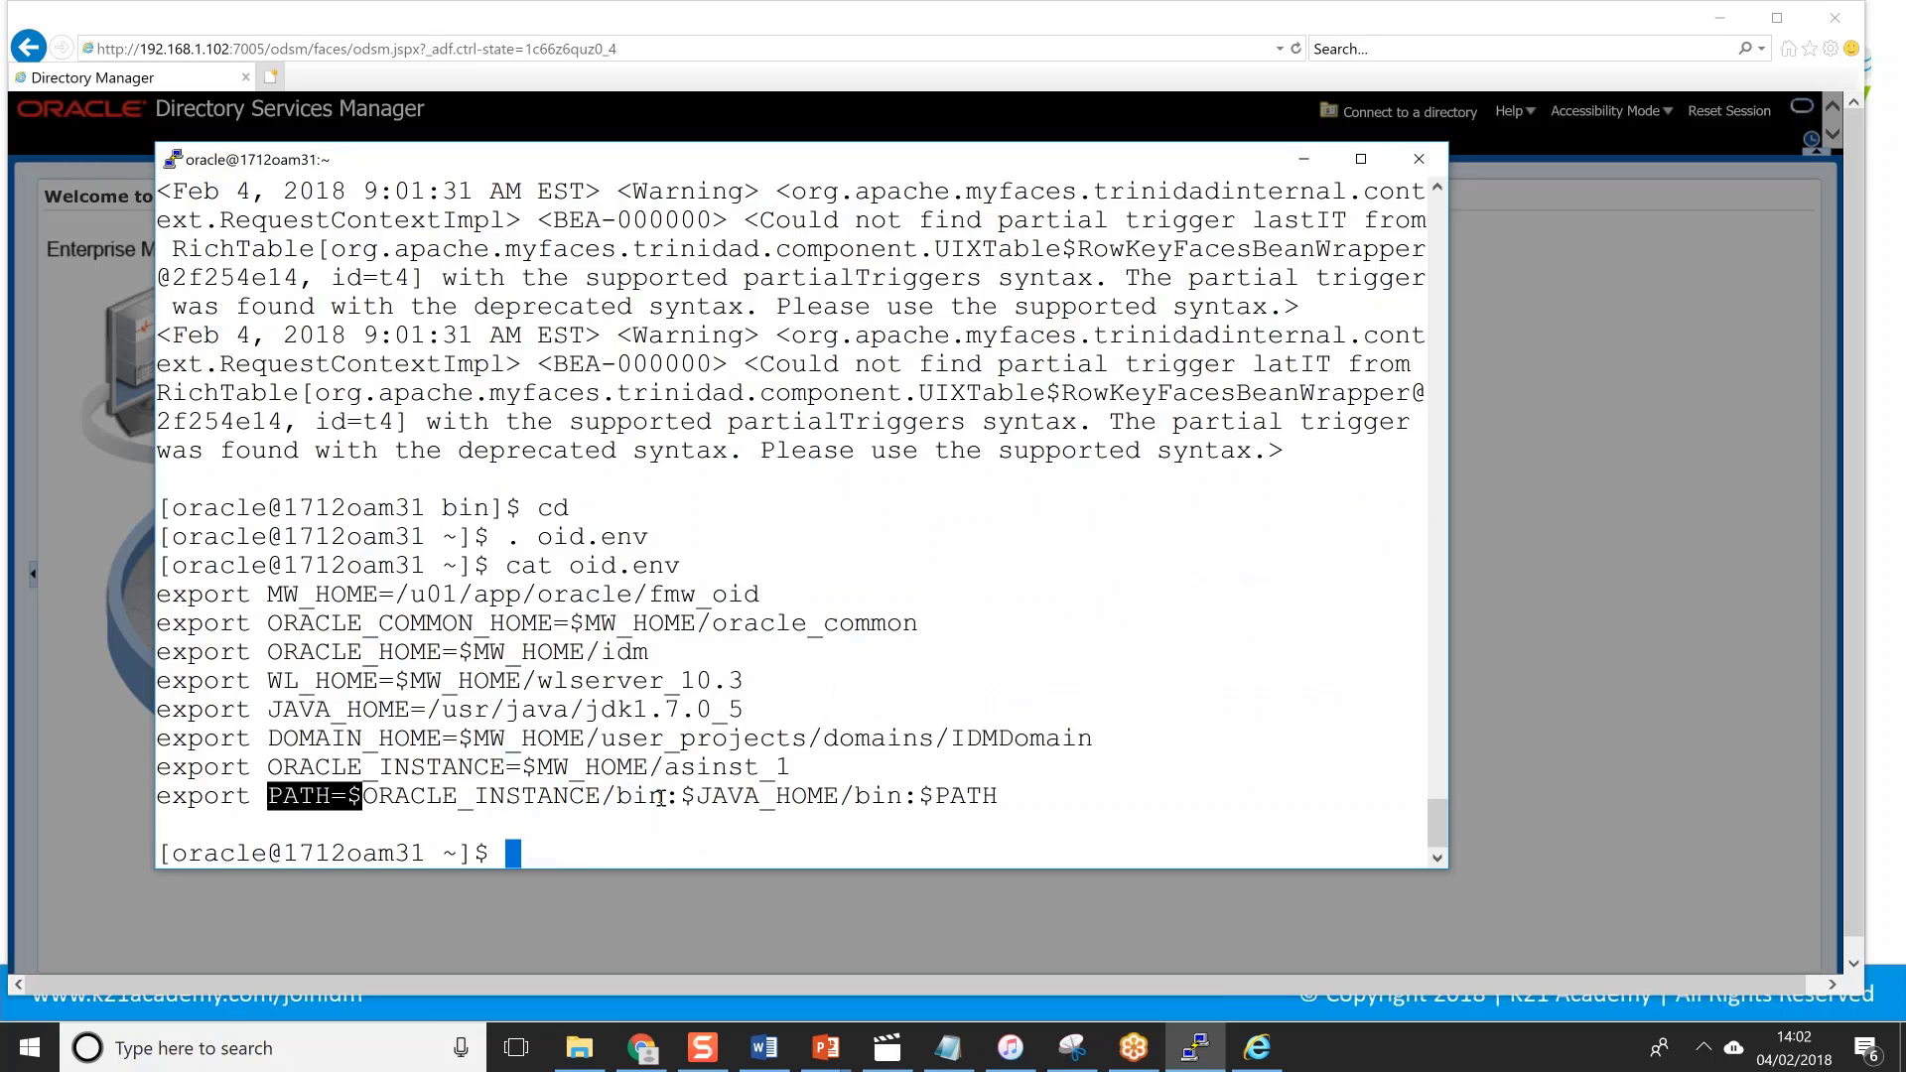
drag(679, 797, 346, 795)
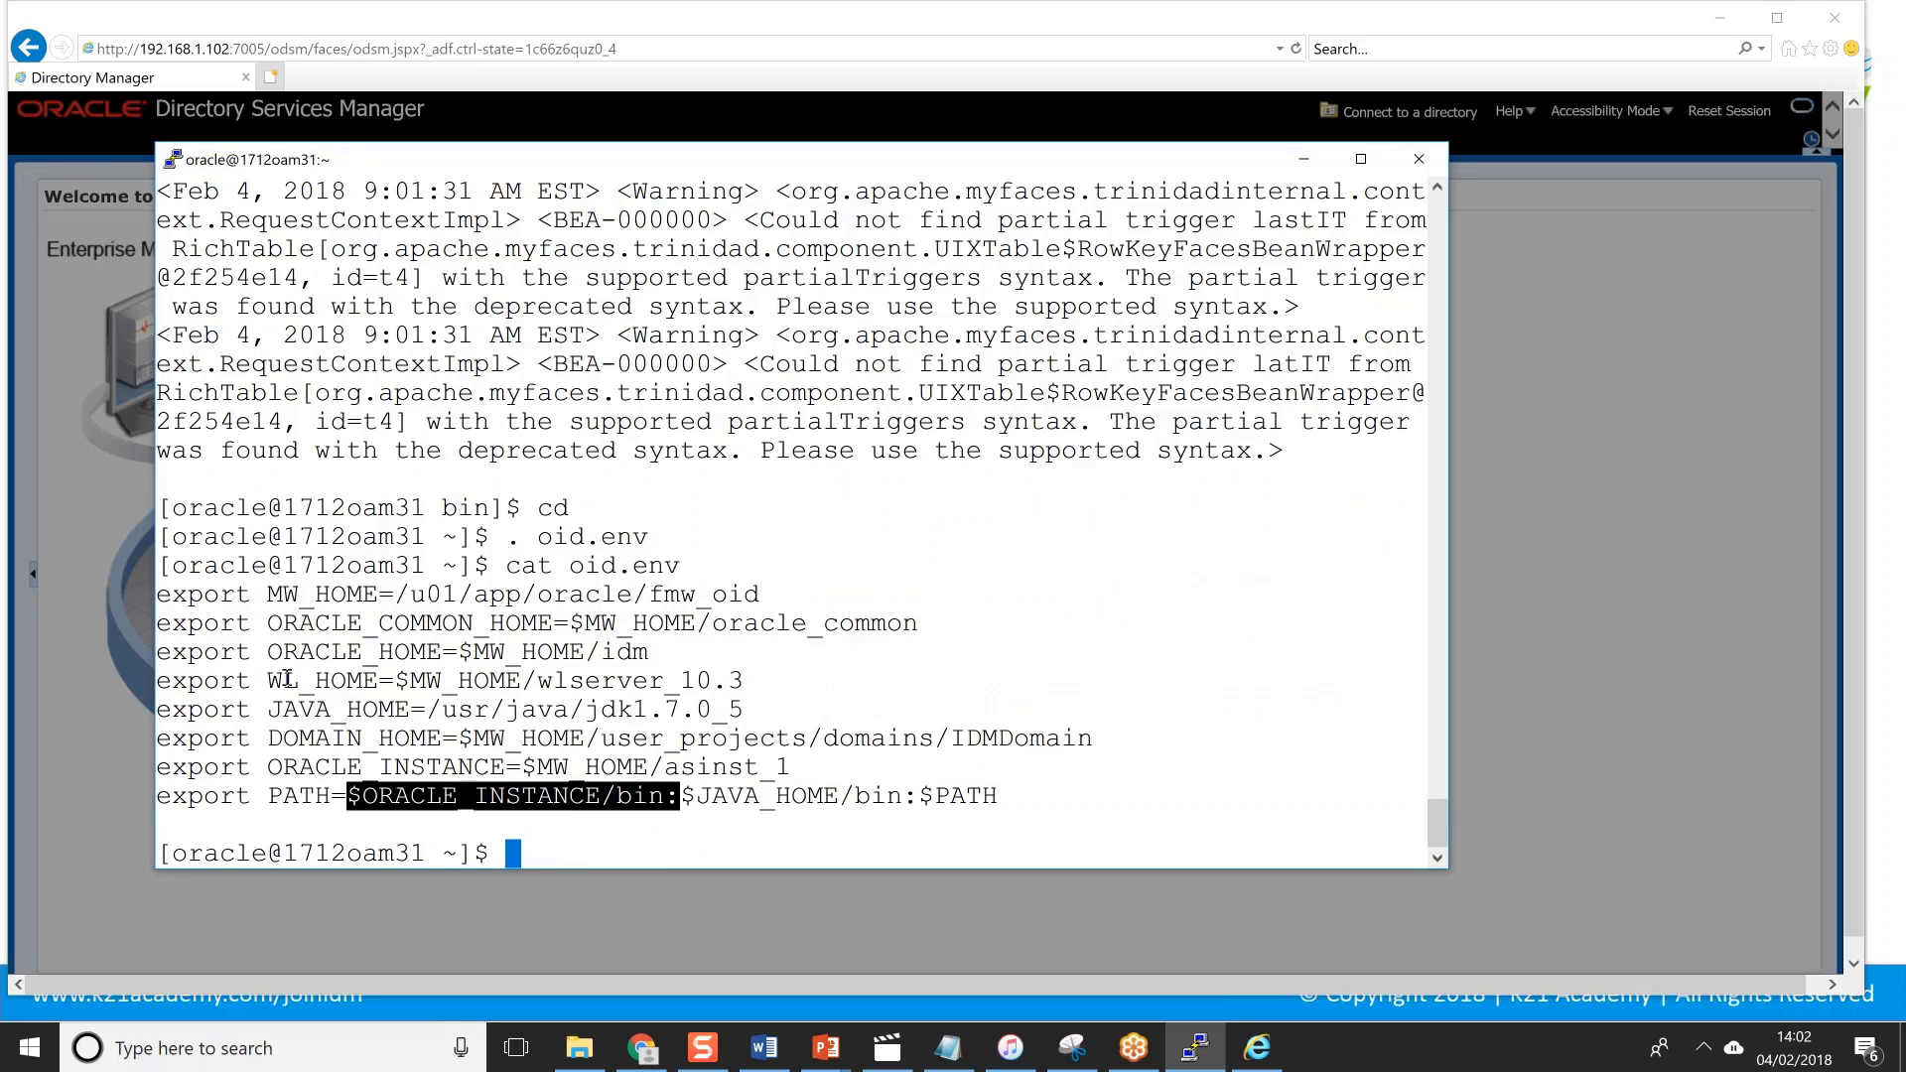
drag(268, 767, 793, 776)
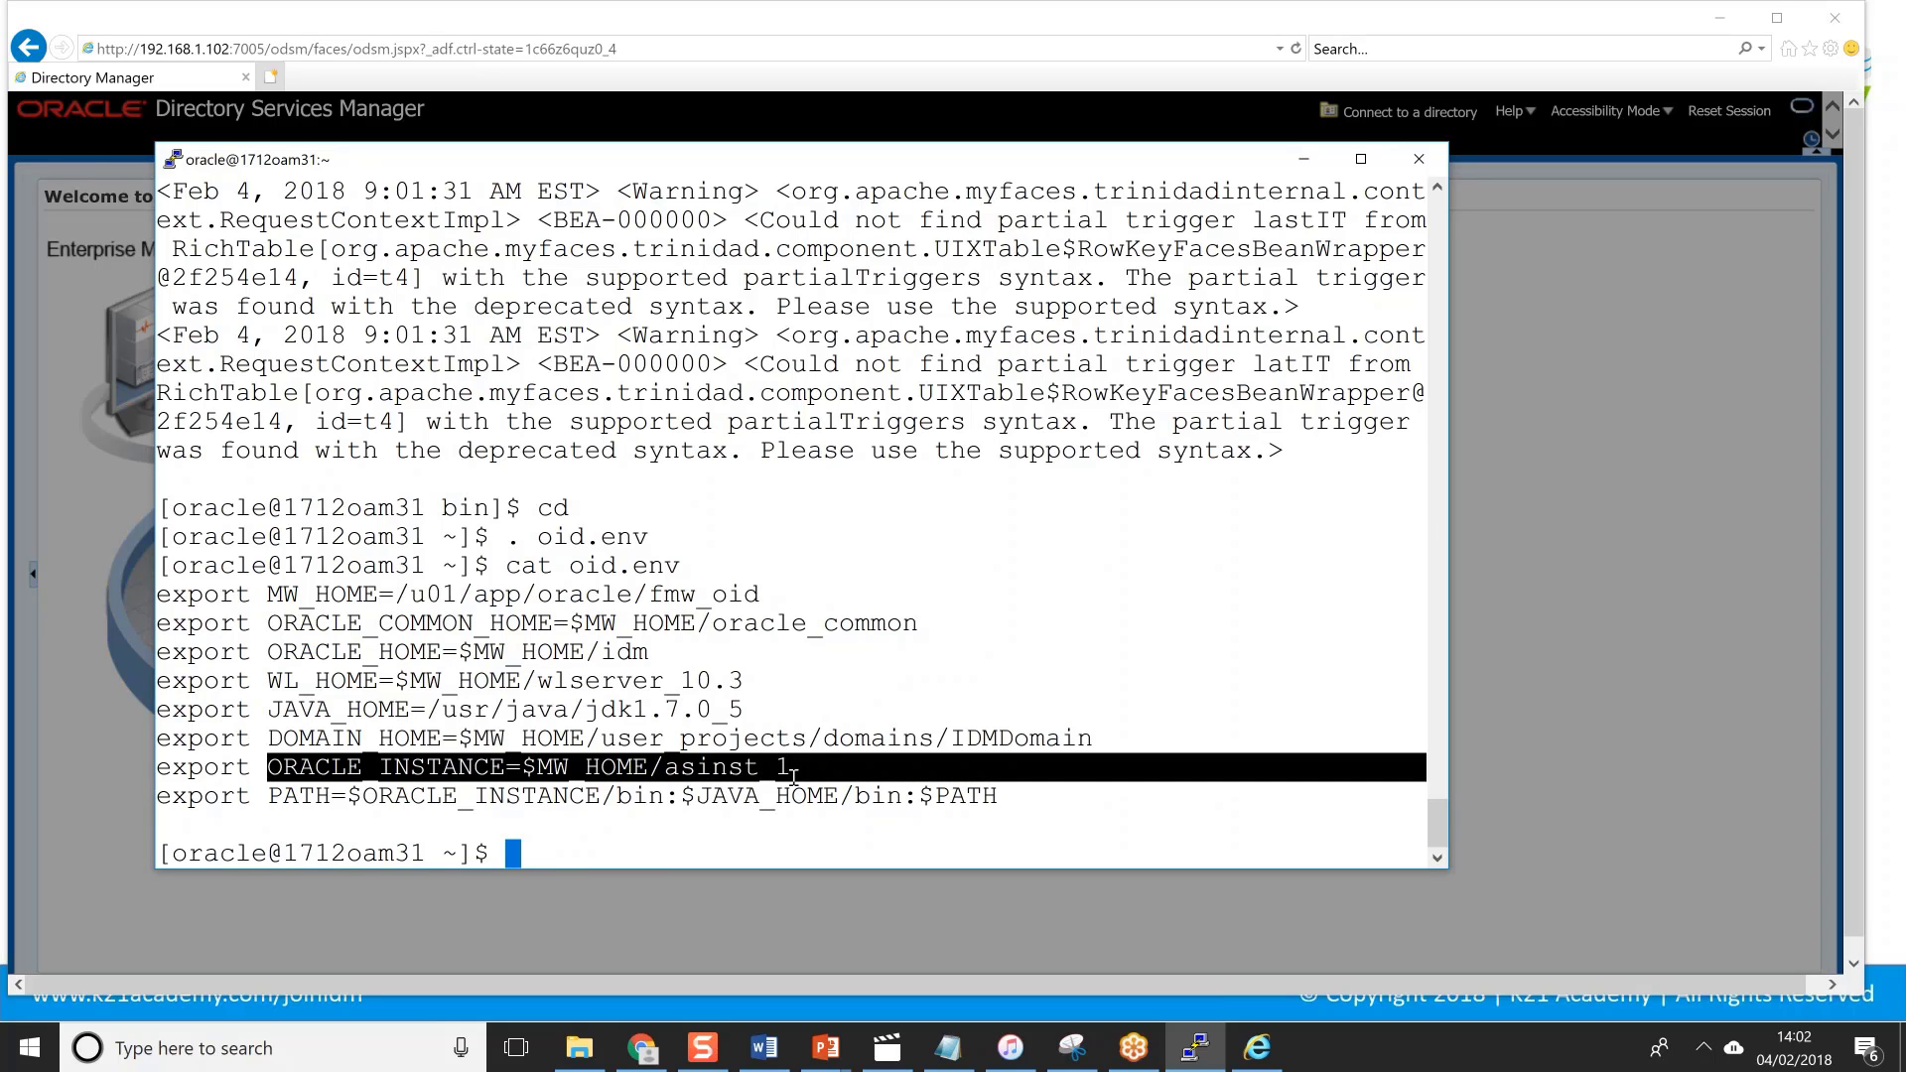
click(742, 792)
Run 'opmnctl status -l' and highlight the oidmon row with LDAP 3060 and LDAPS 3061 ports.
text(o)
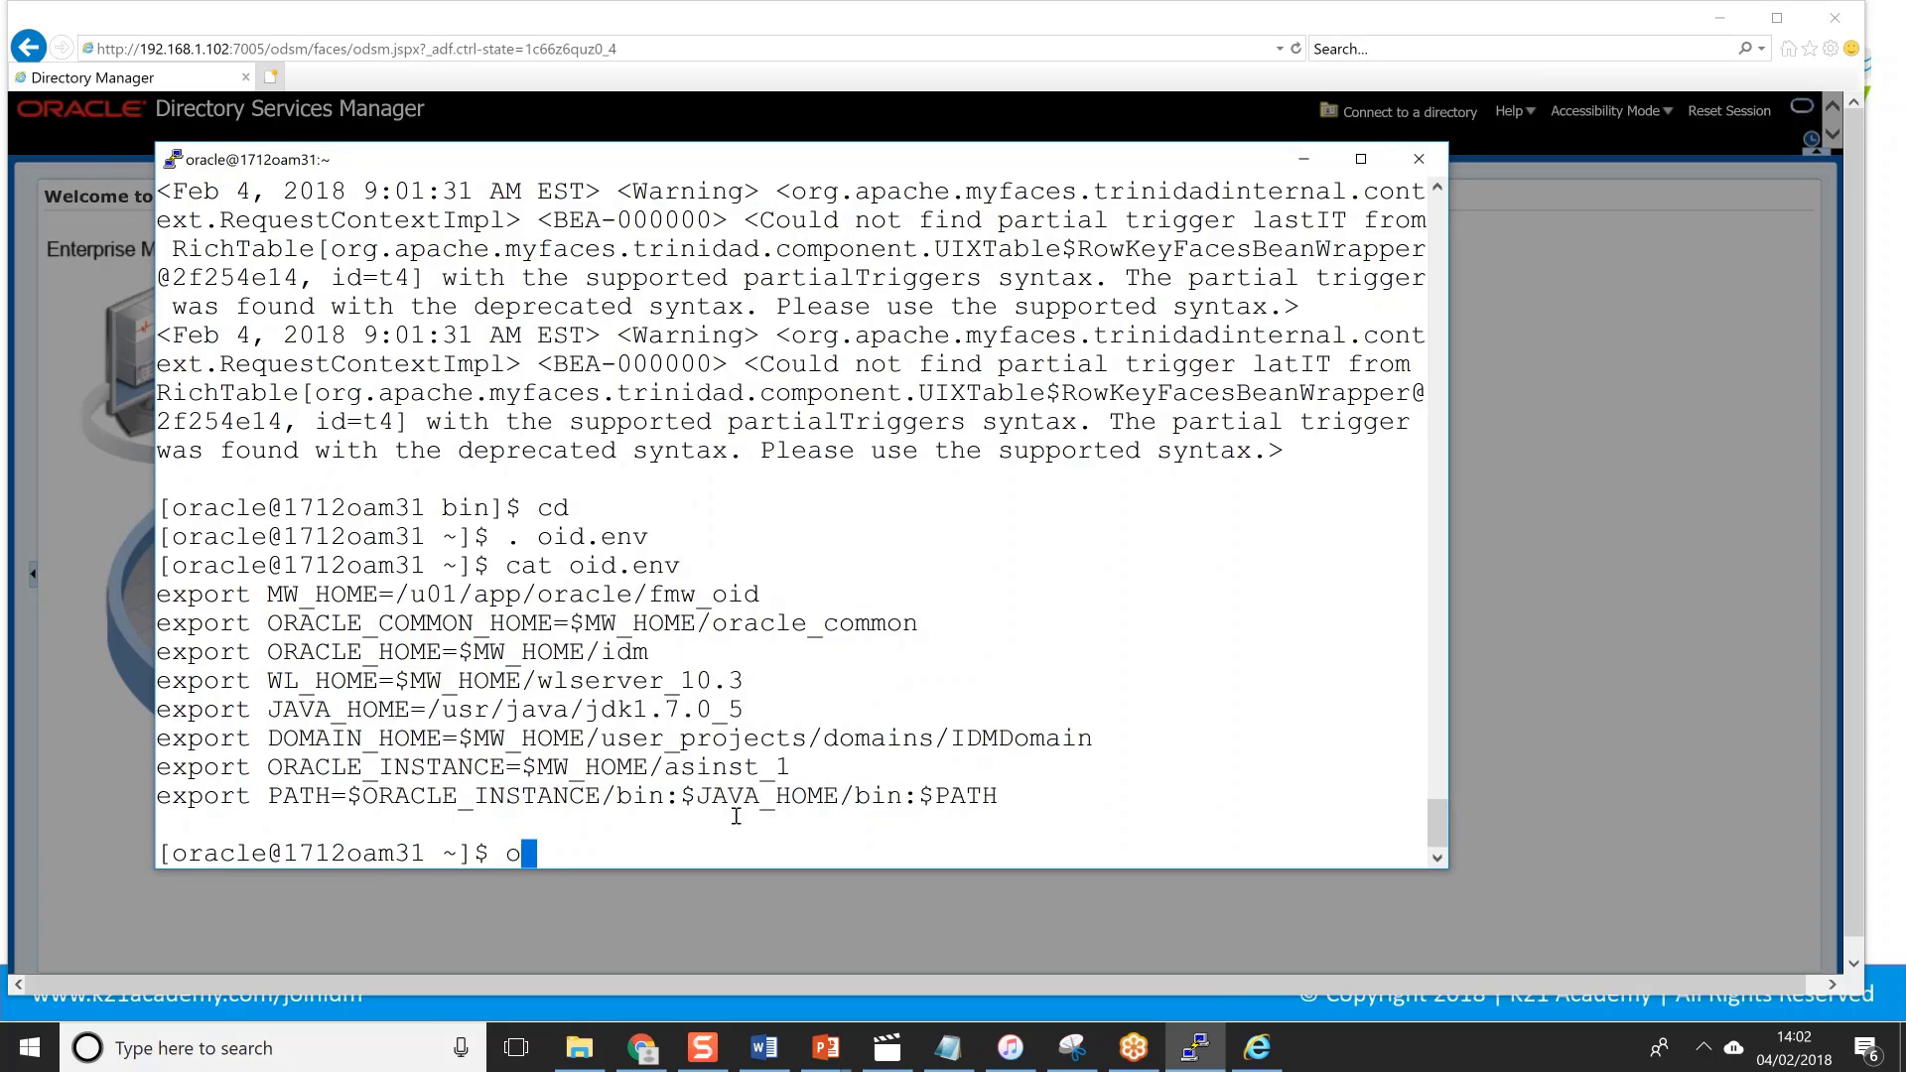
text(pmnctl stat)
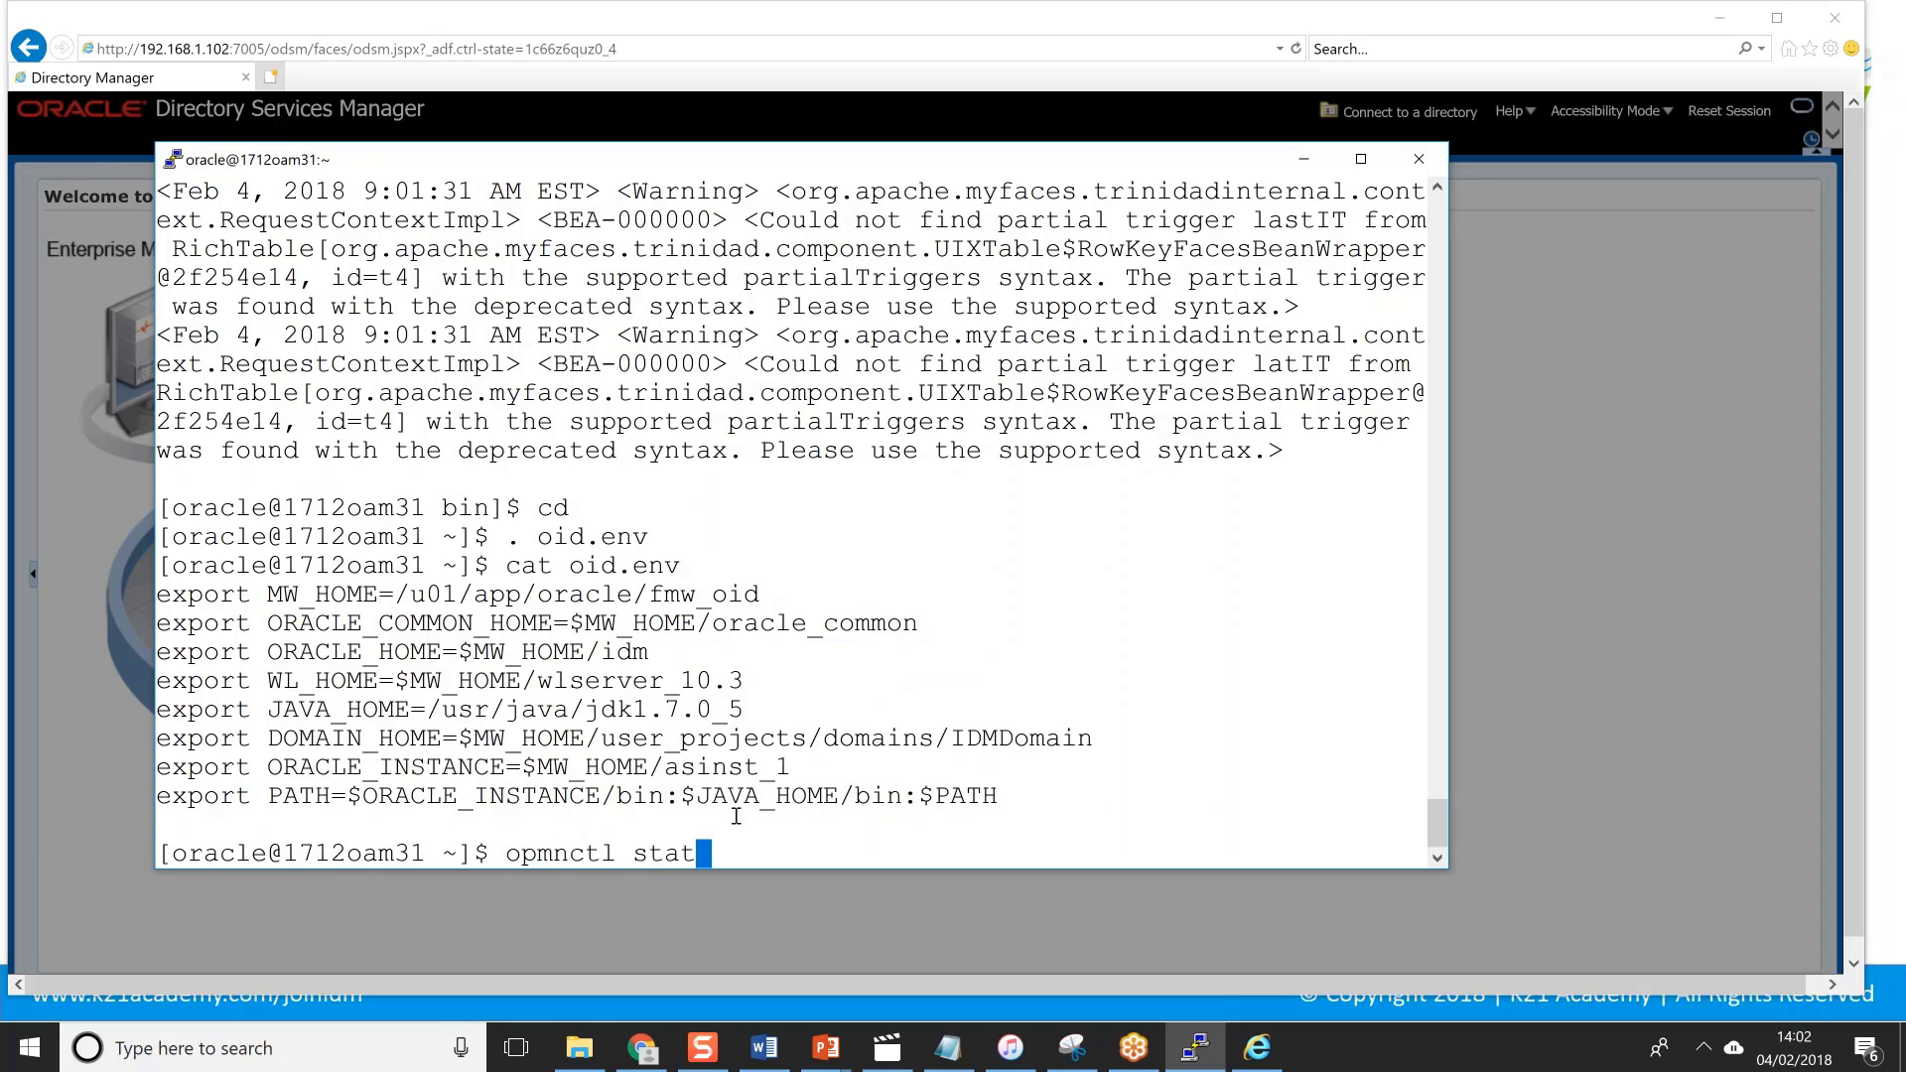
text(us -l)
key(Return)
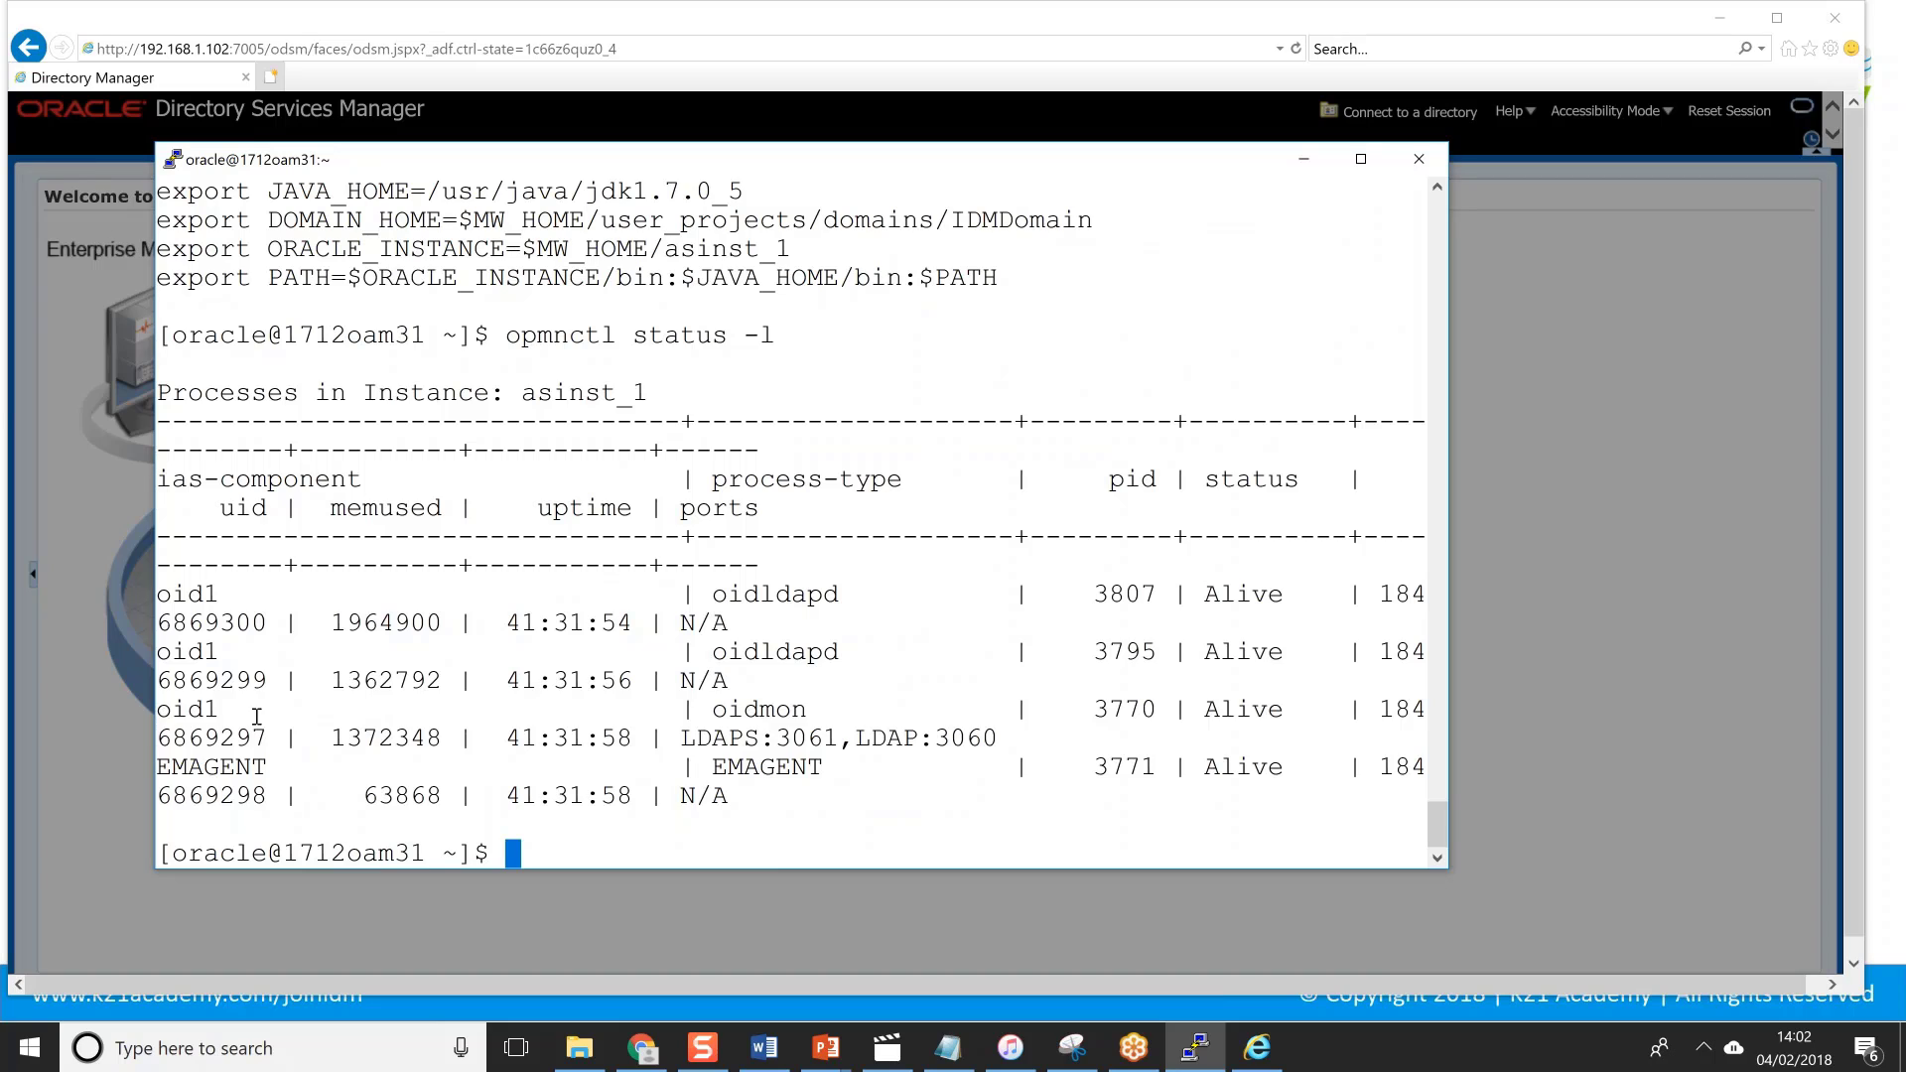
drag(257, 715, 1150, 736)
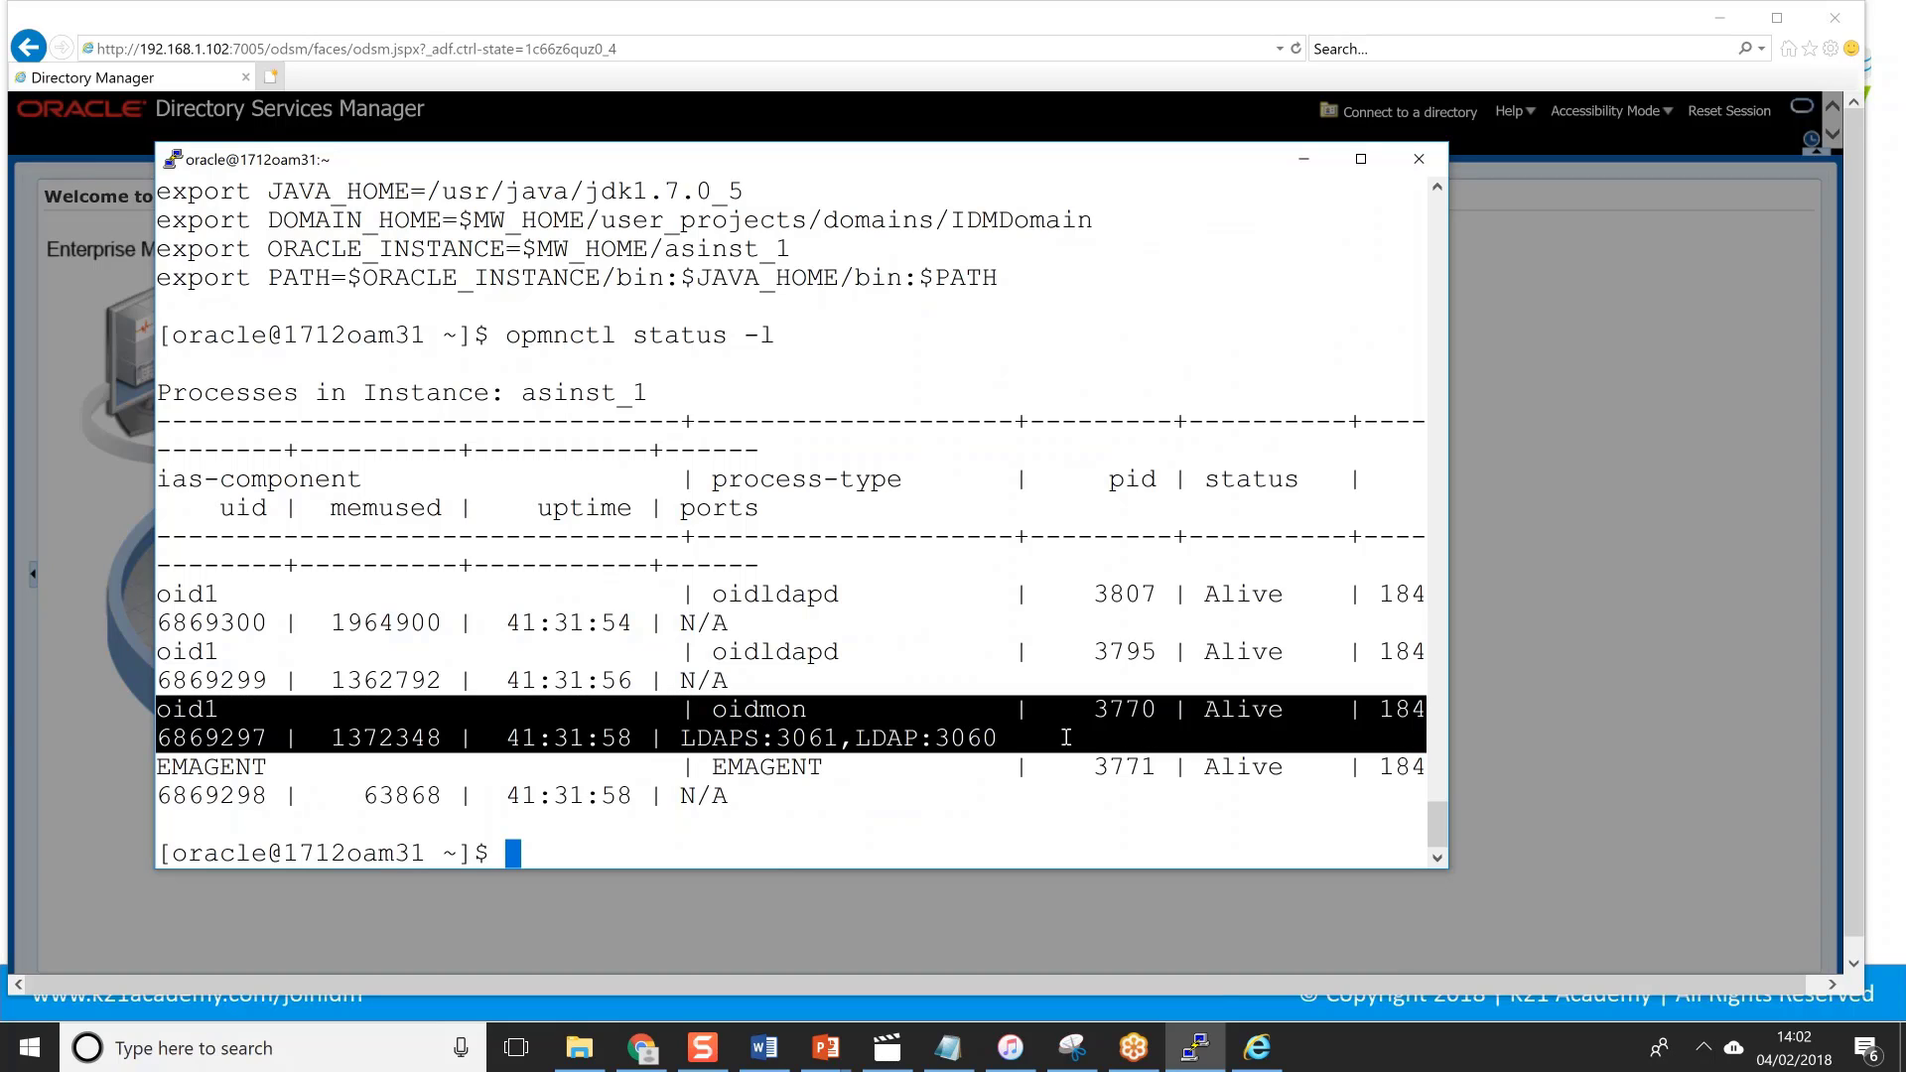
drag(840, 738, 1001, 737)
click(784, 737)
double_click(784, 737)
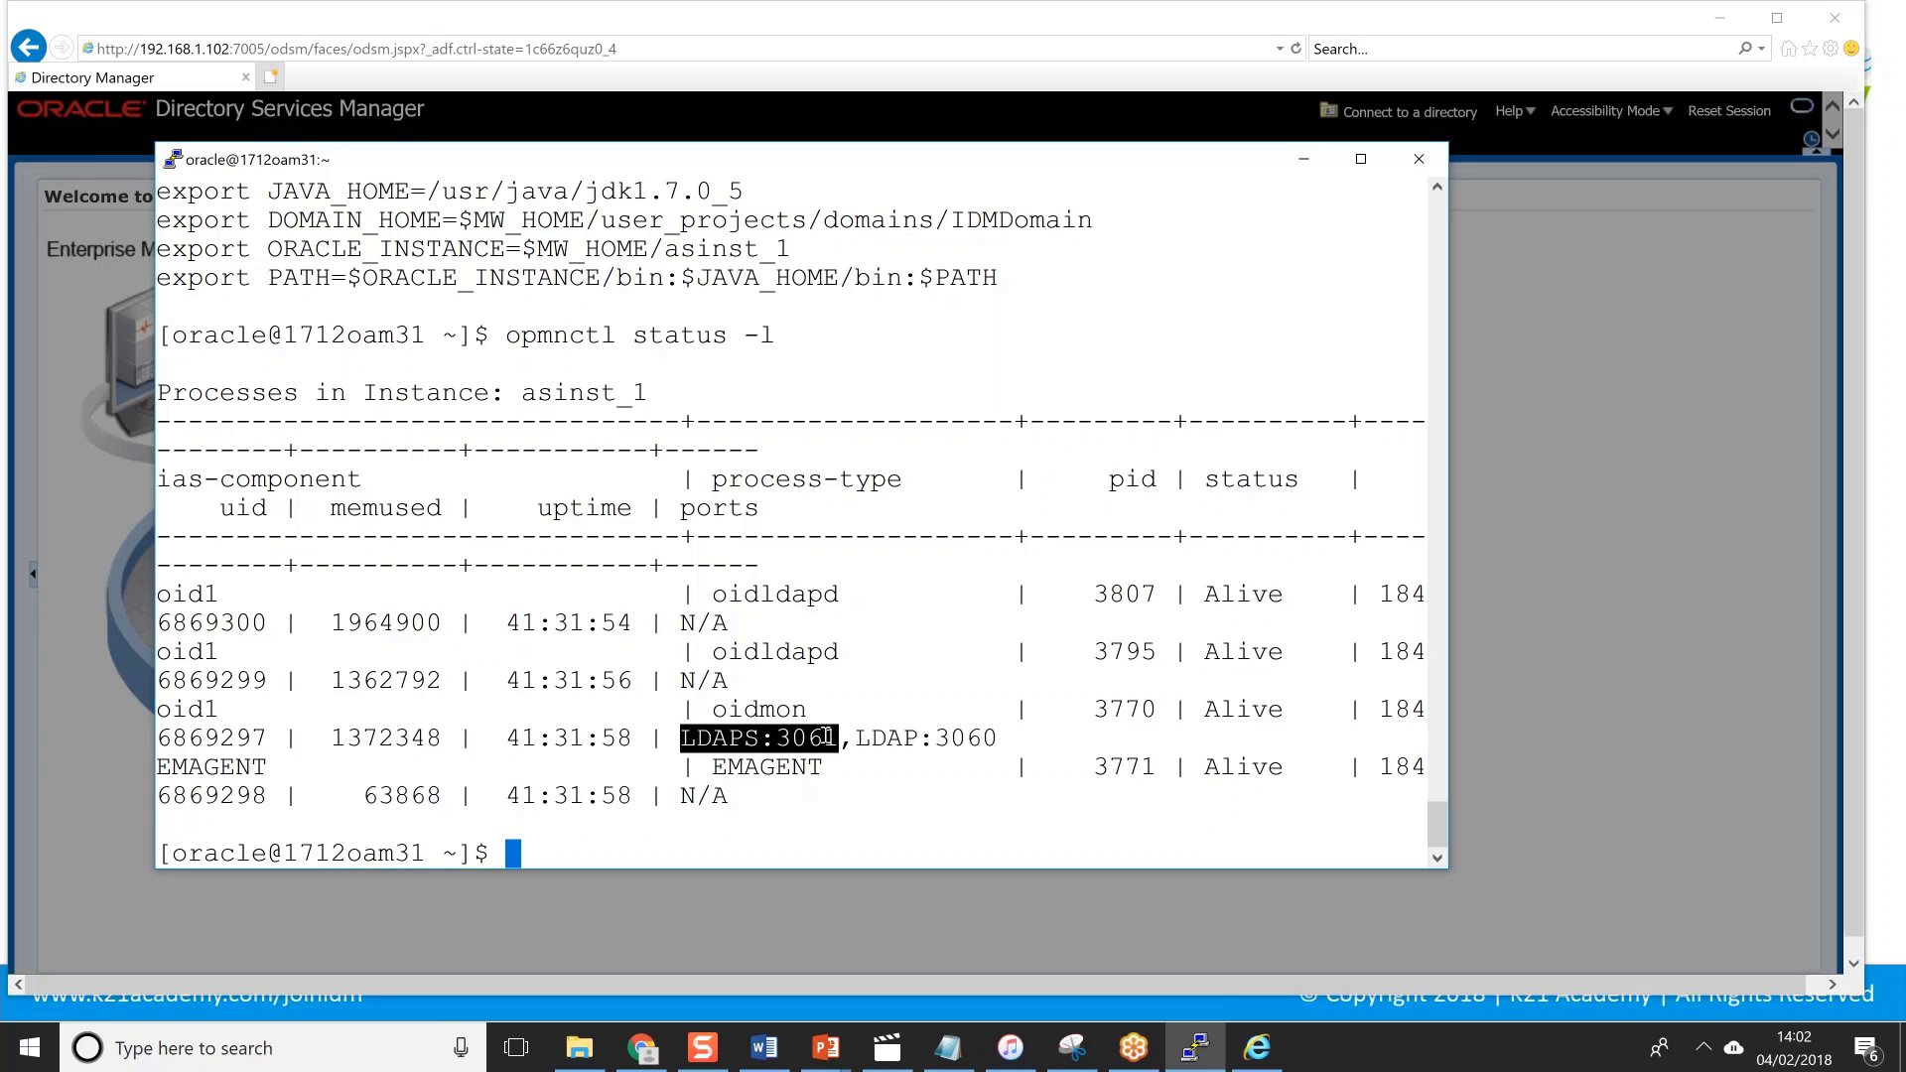
key(alt+Tab)
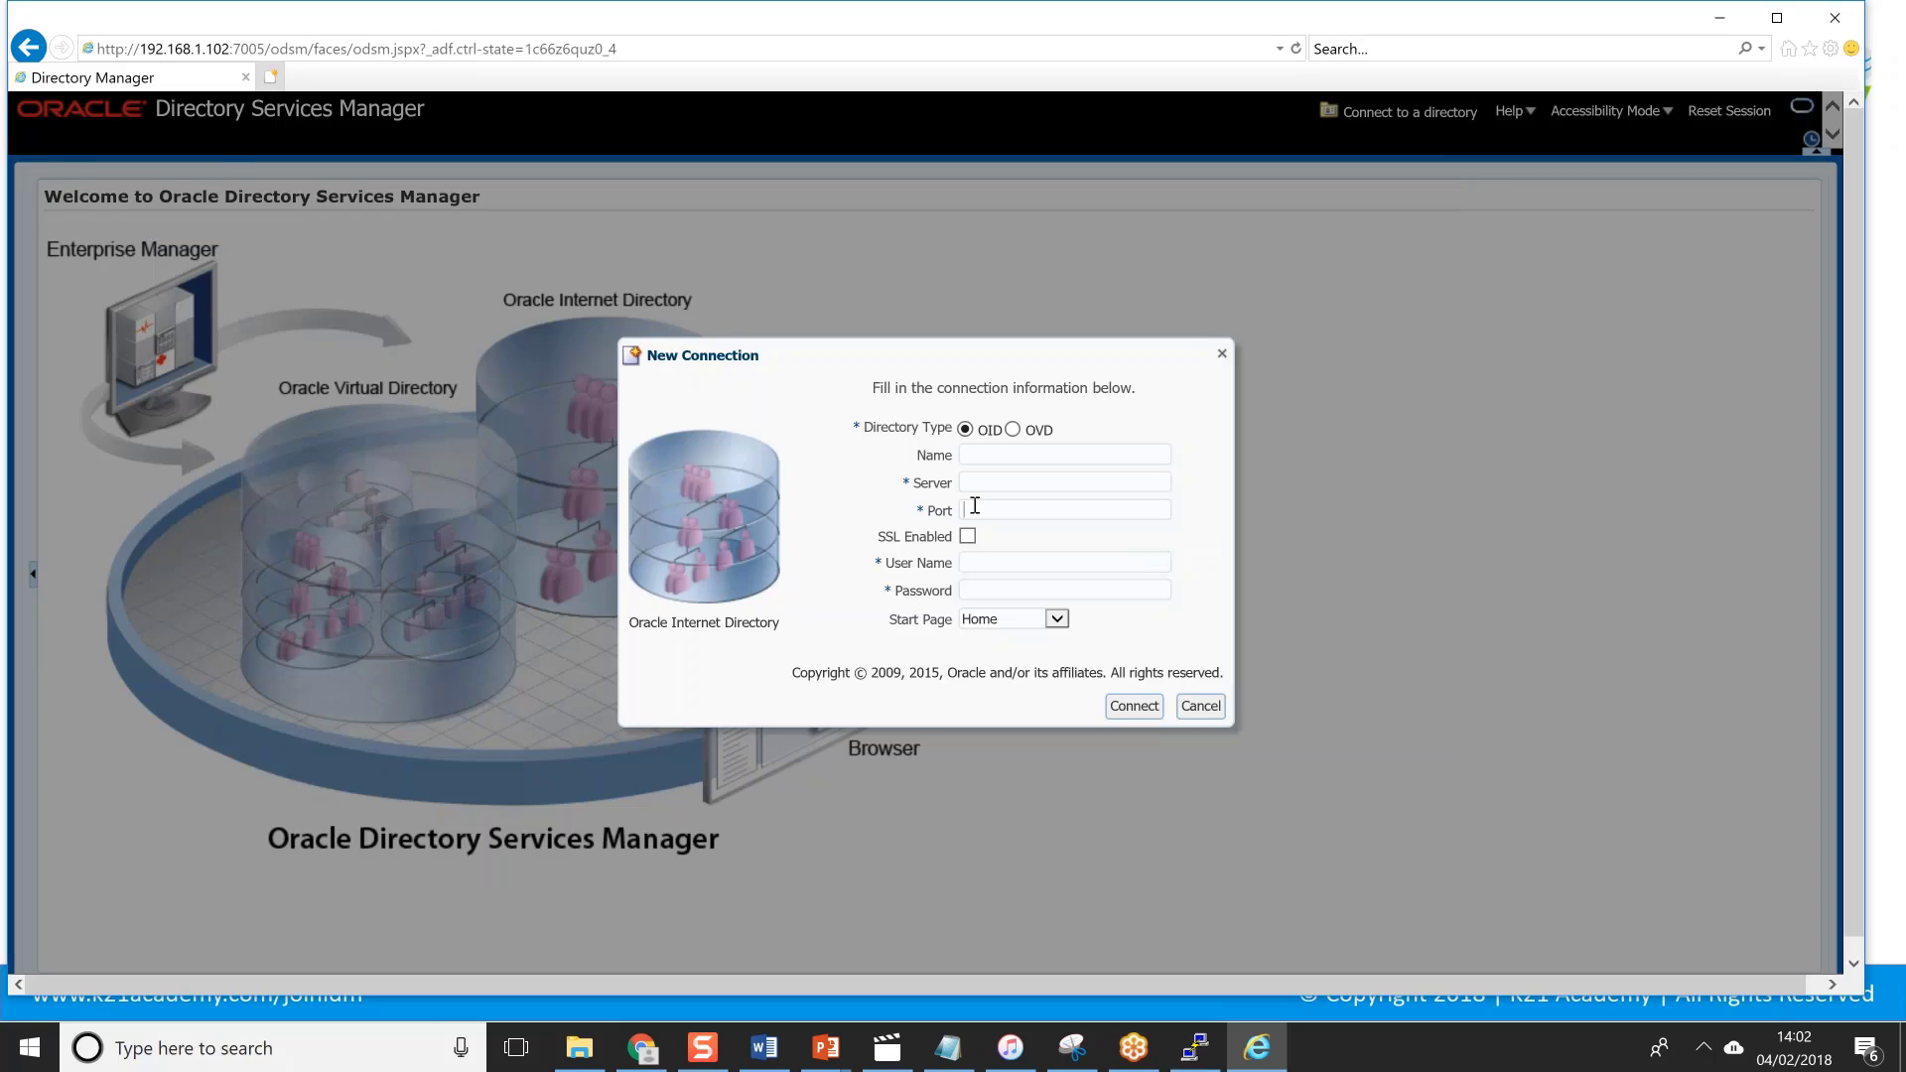
Set the new connection's Start Page to Data Browser, then close the New Connection form.
click(983, 564)
click(974, 594)
click(1057, 620)
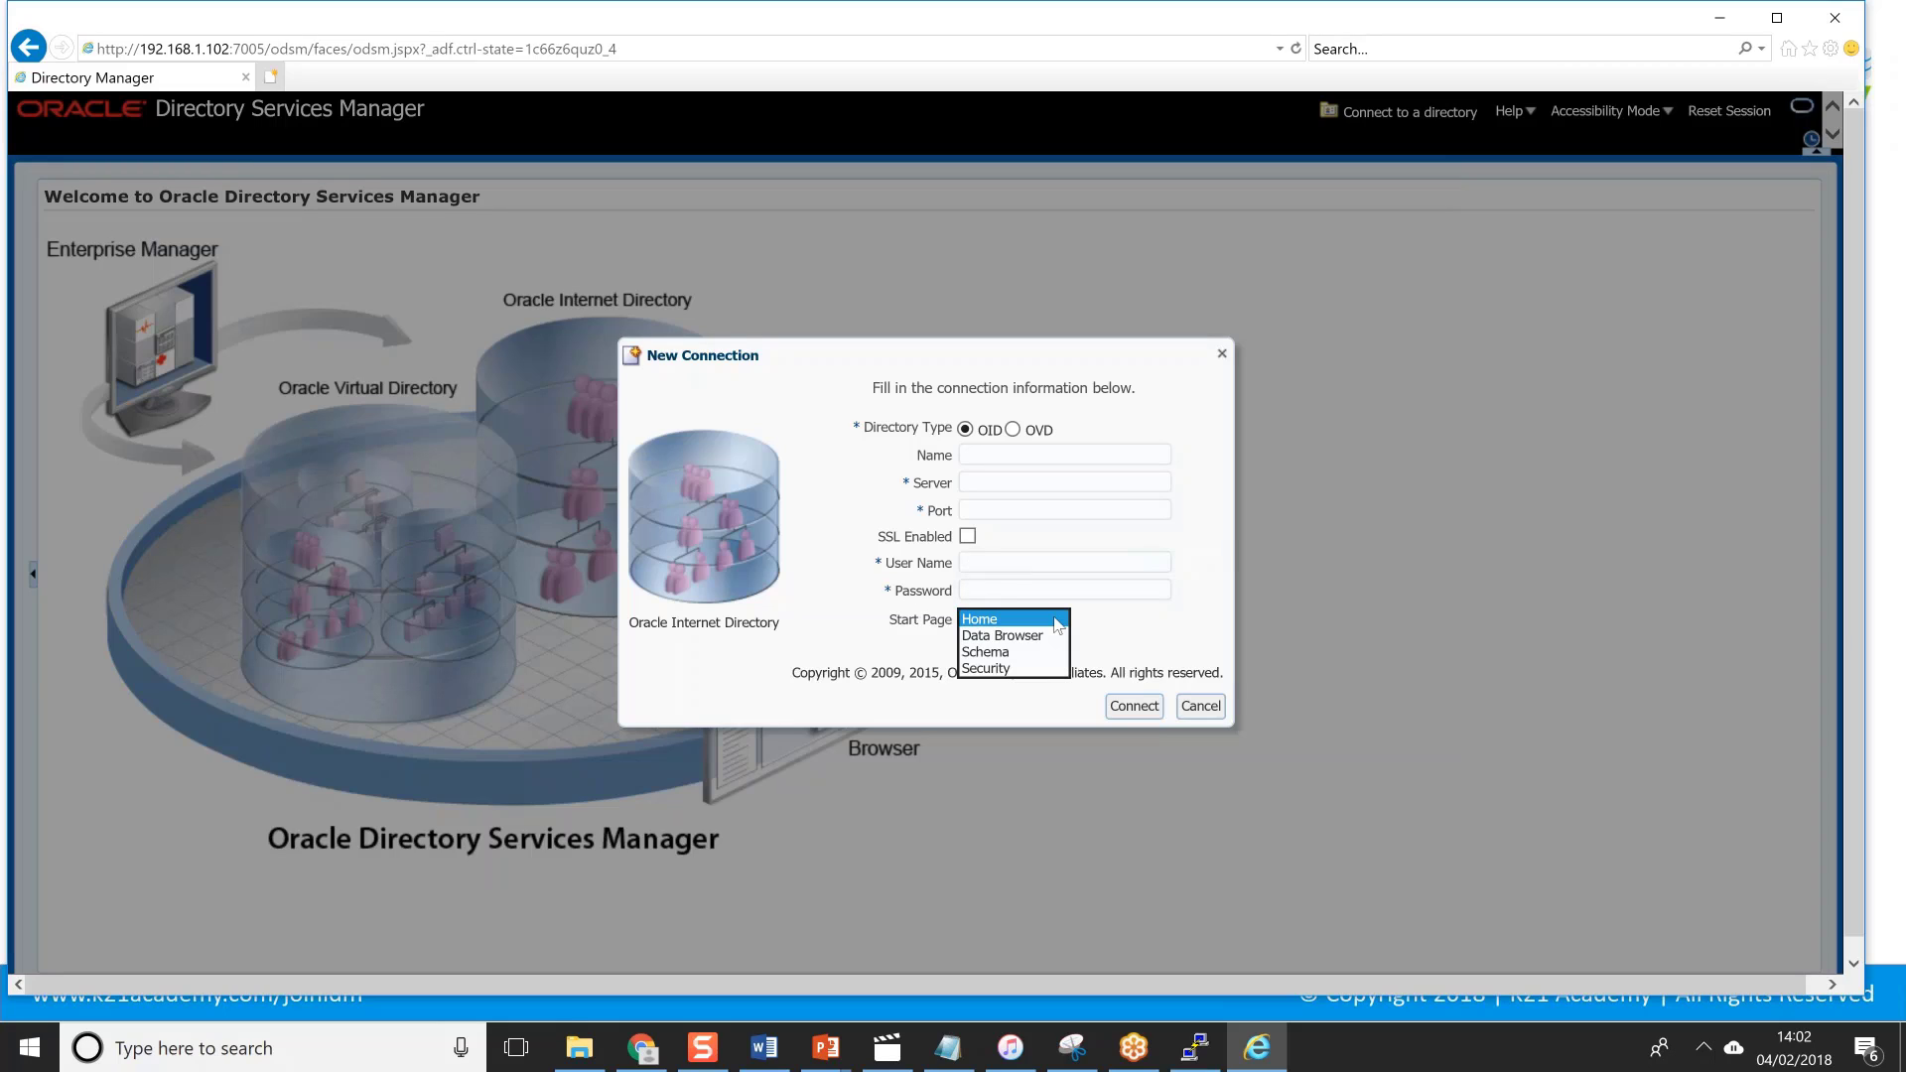
click(995, 640)
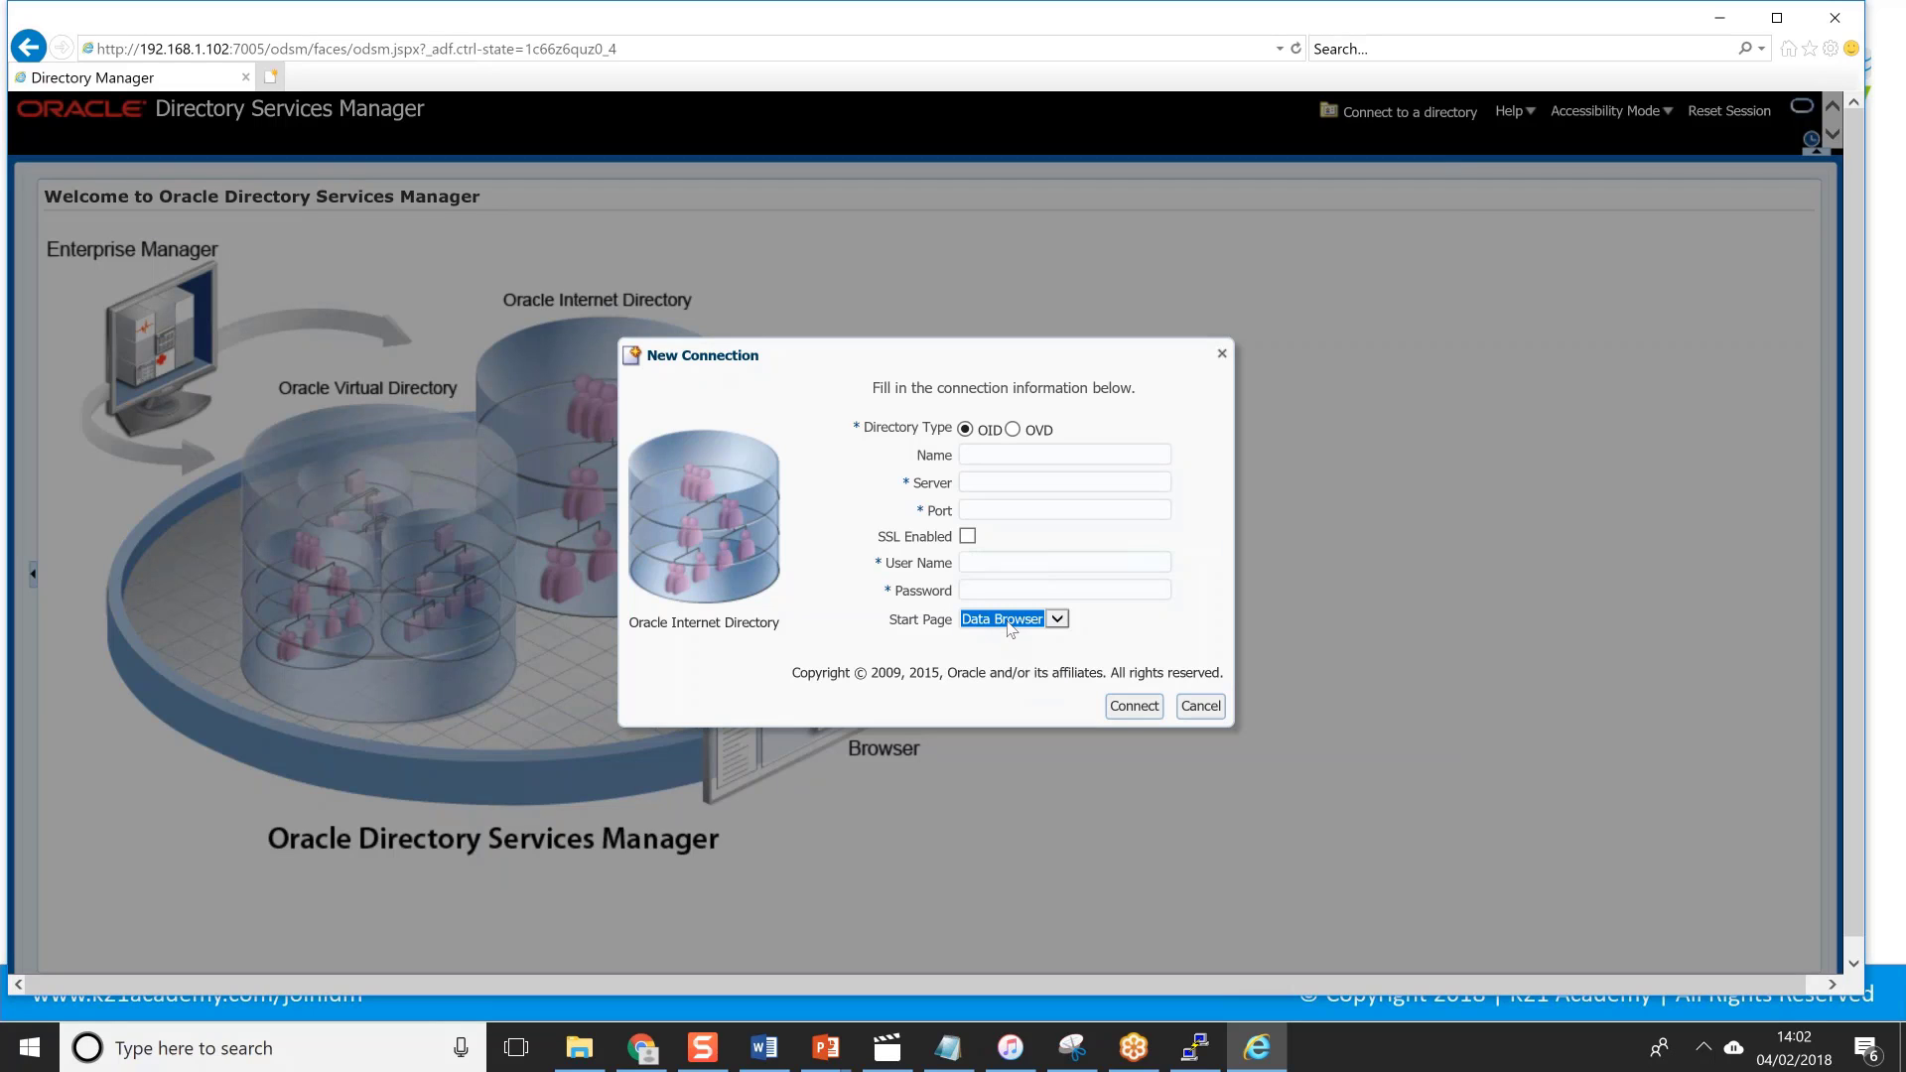
click(1001, 620)
click(1222, 353)
Connect to the saved OID - OID LDAP connection (port 3060) by entering the admin password.
click(1222, 353)
click(1379, 119)
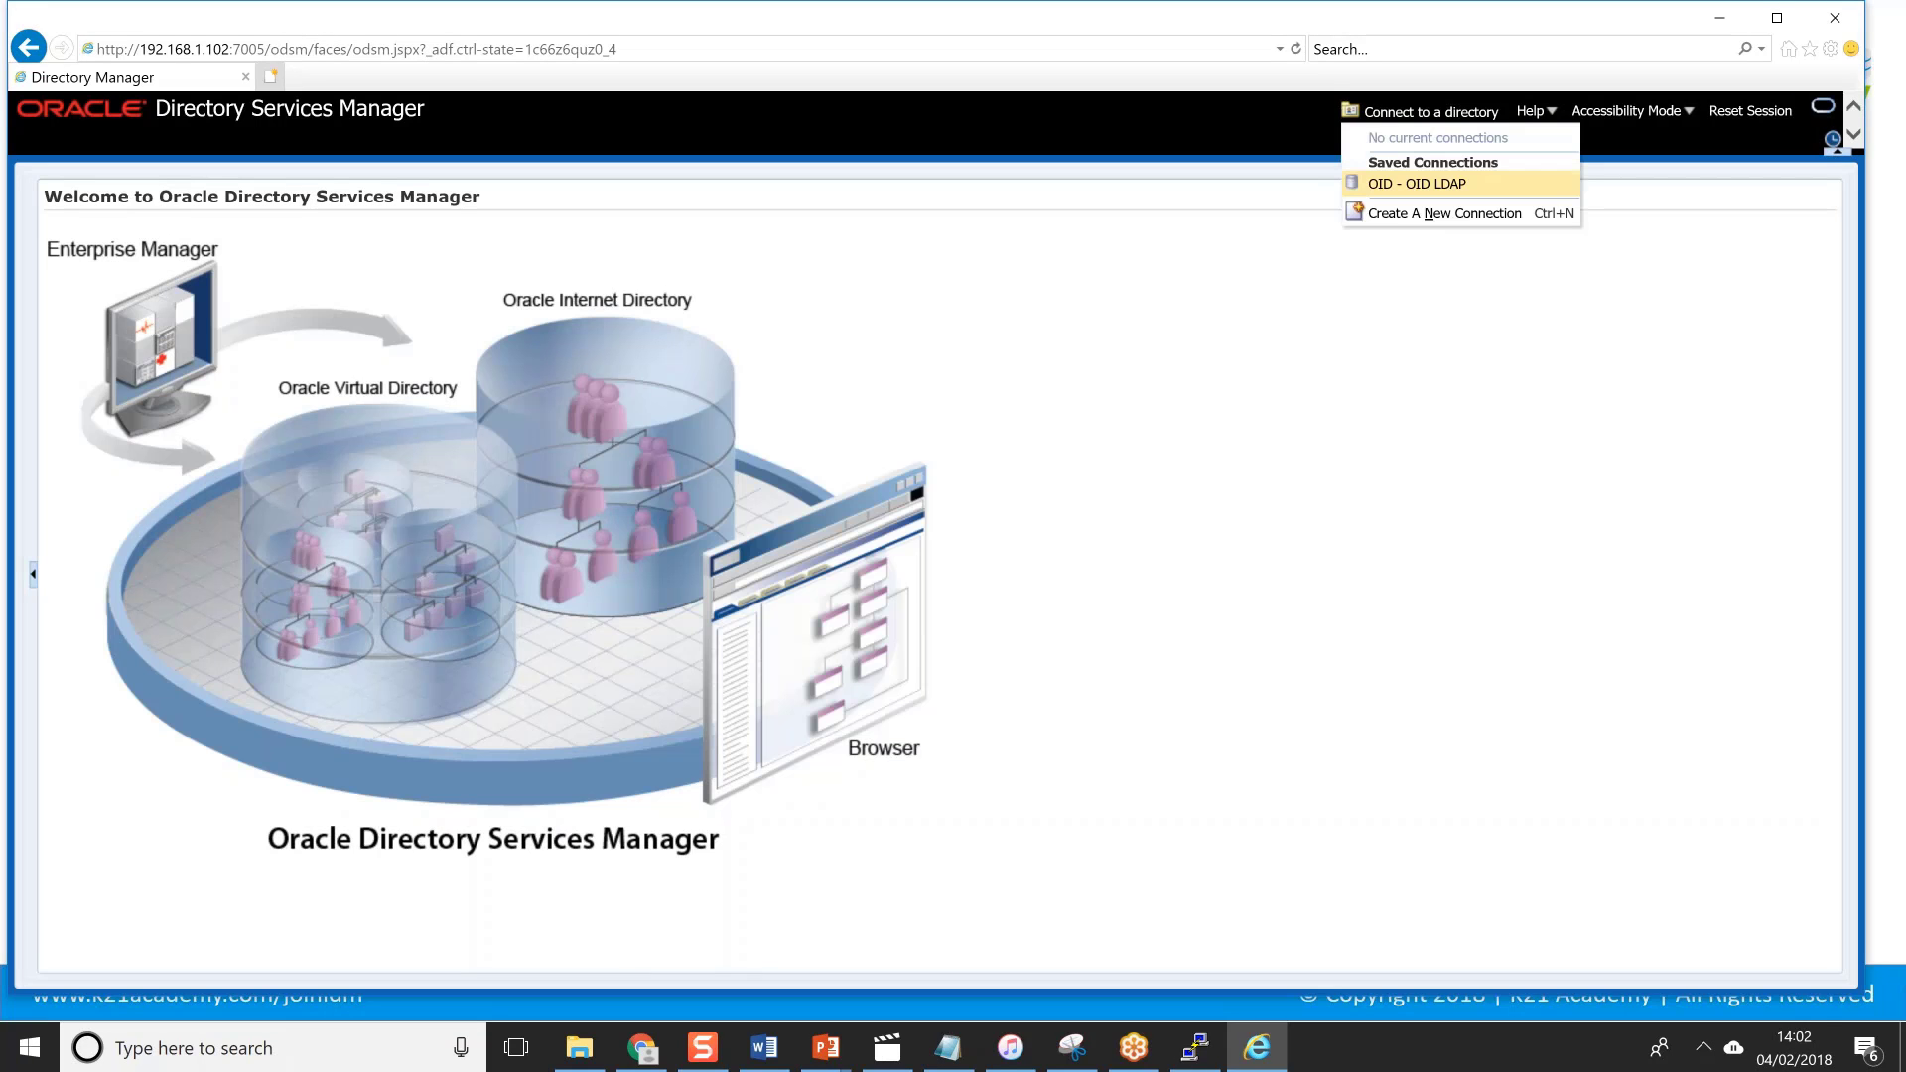
click(1390, 189)
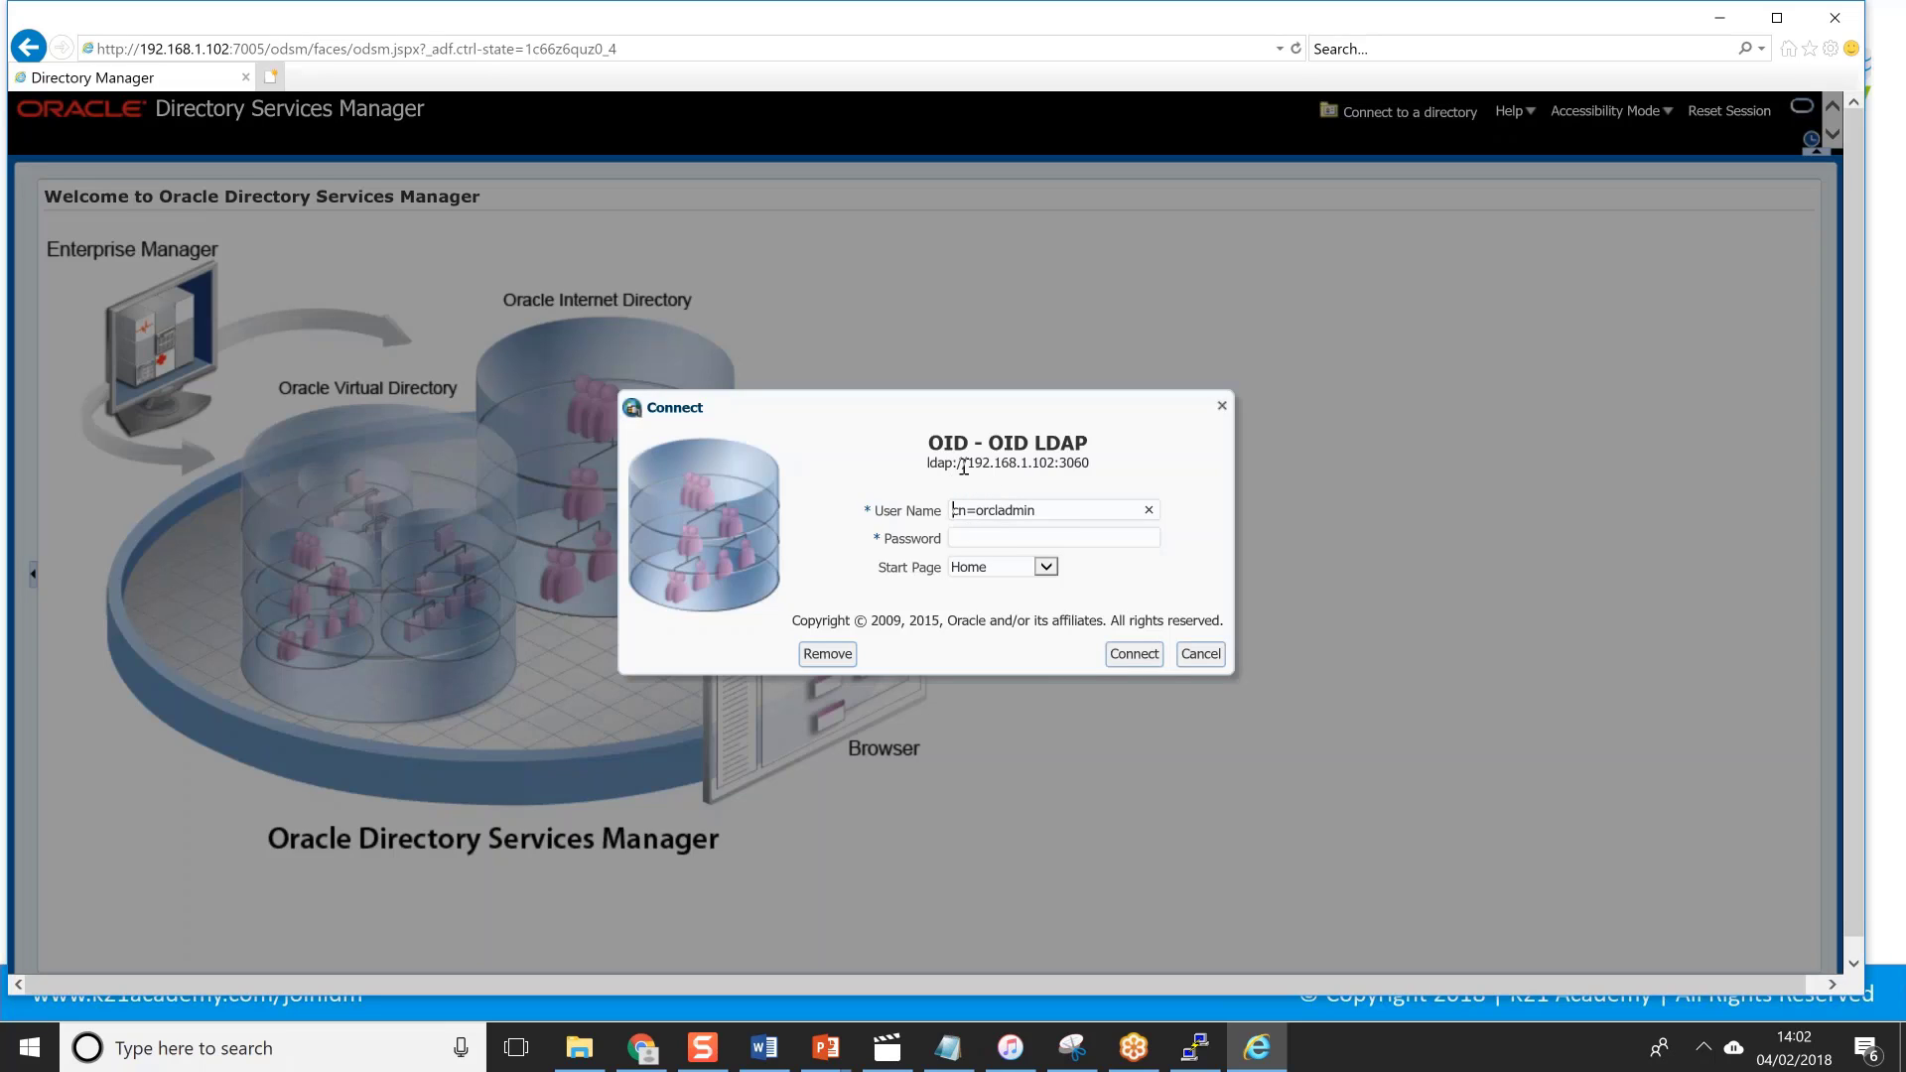
drag(968, 463, 1054, 462)
double_click(1109, 460)
click(1003, 537)
text(welcome1)
key(Return)
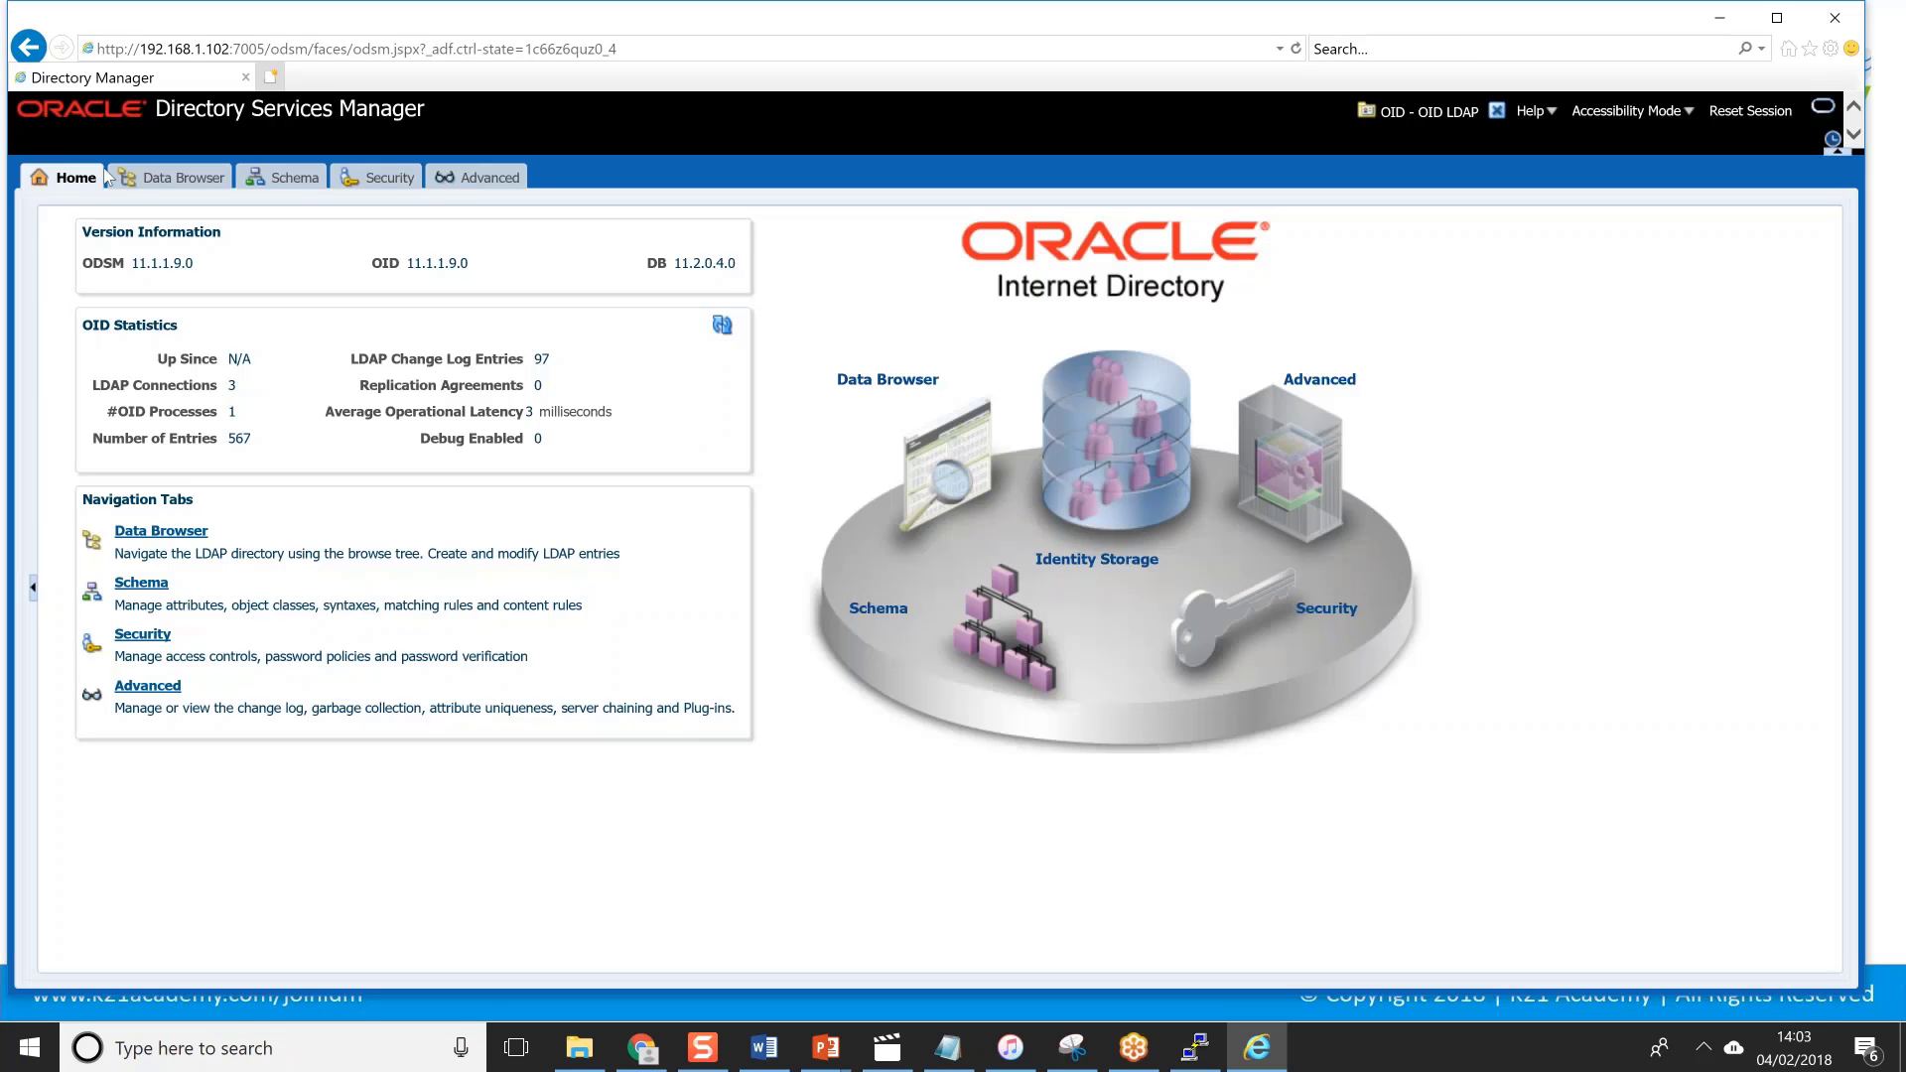
Browse the Data Browser, Schema and Advanced pages, ending on the Data Browser directory tree.
click(163, 187)
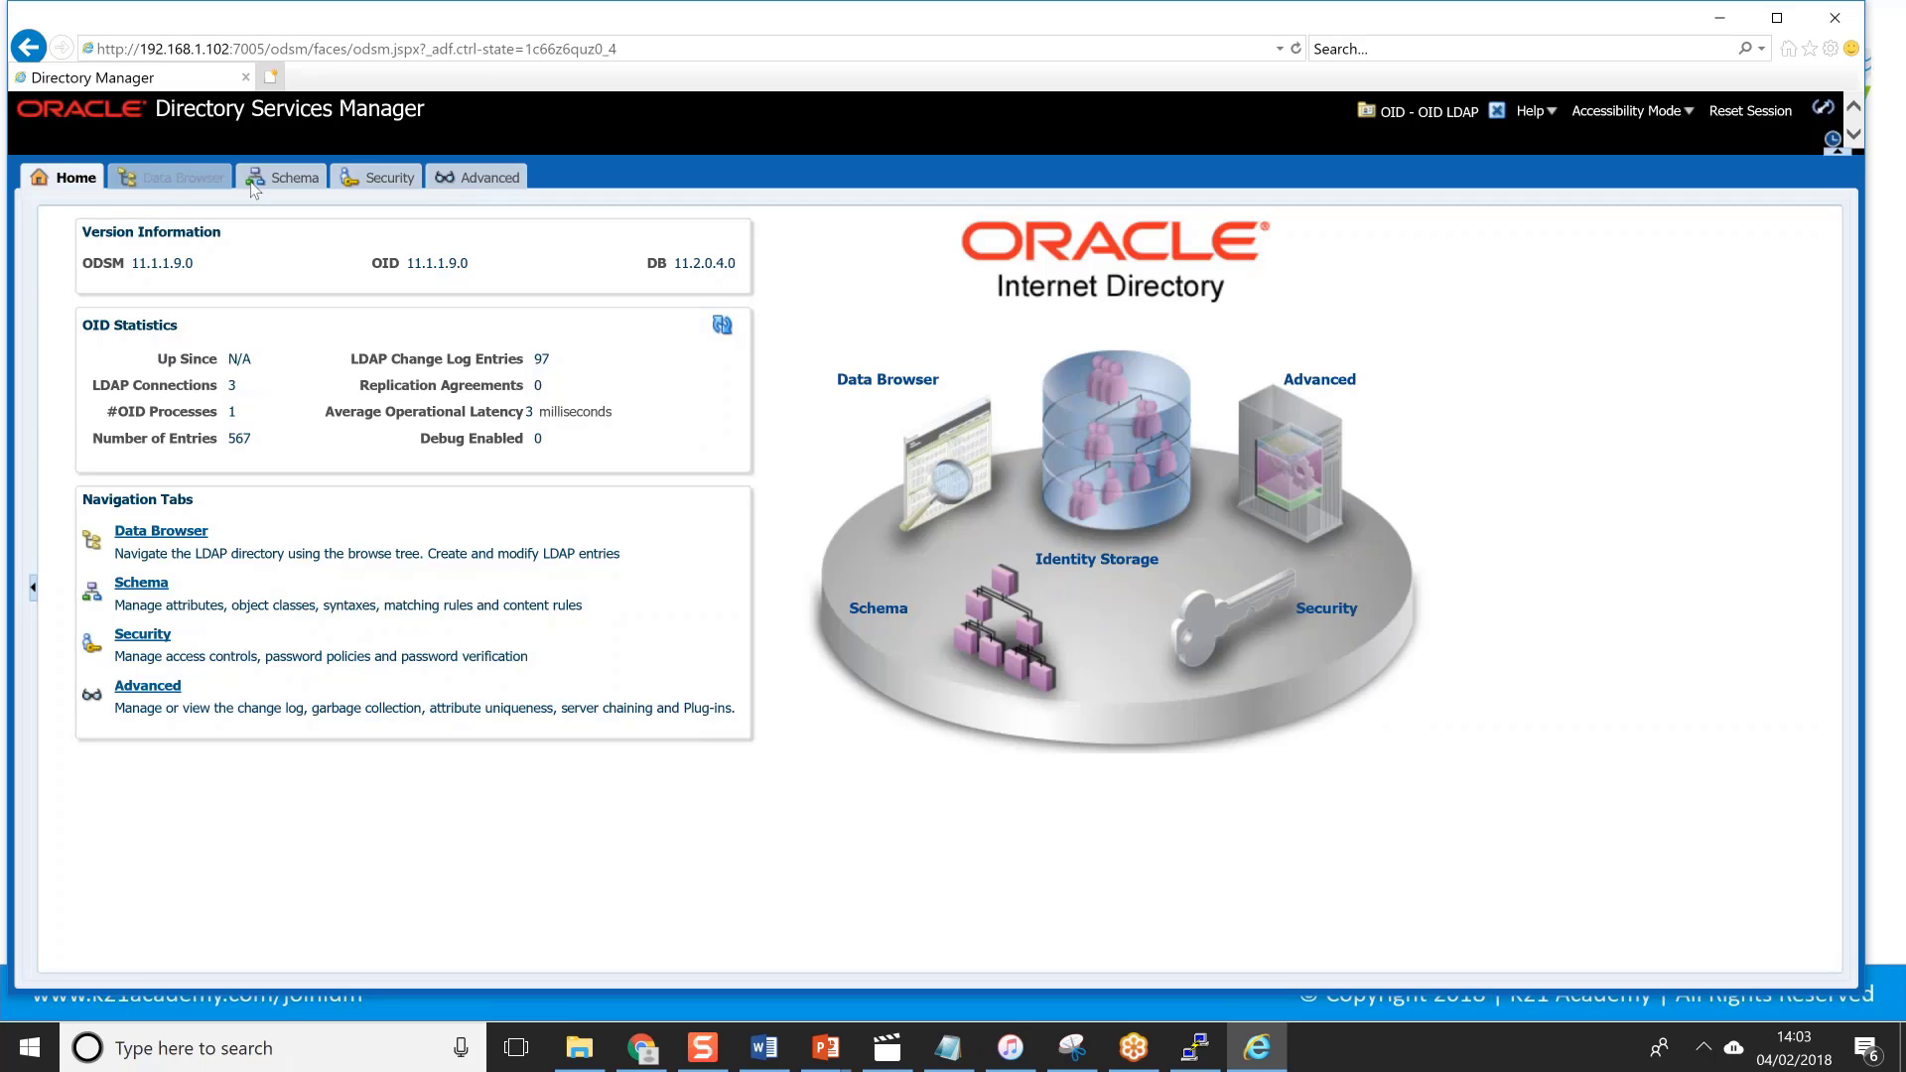
click(277, 184)
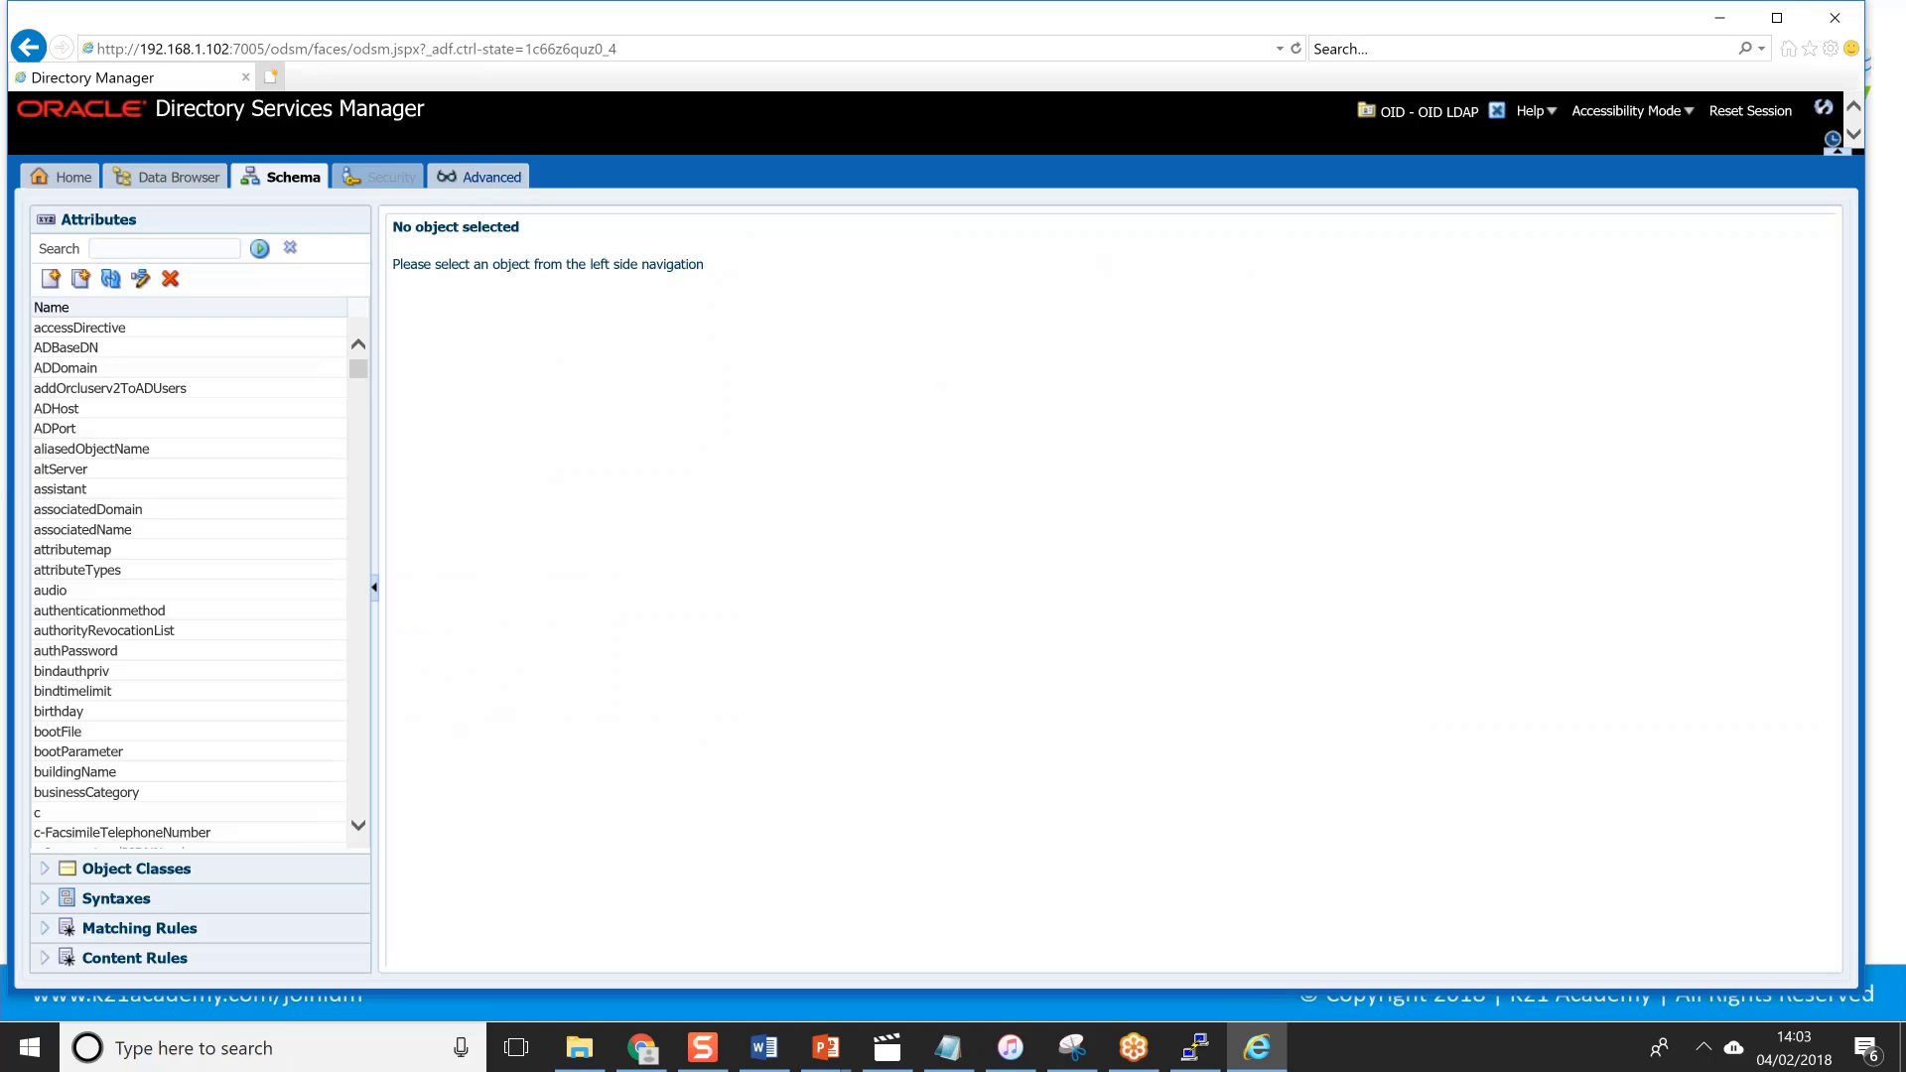
click(485, 180)
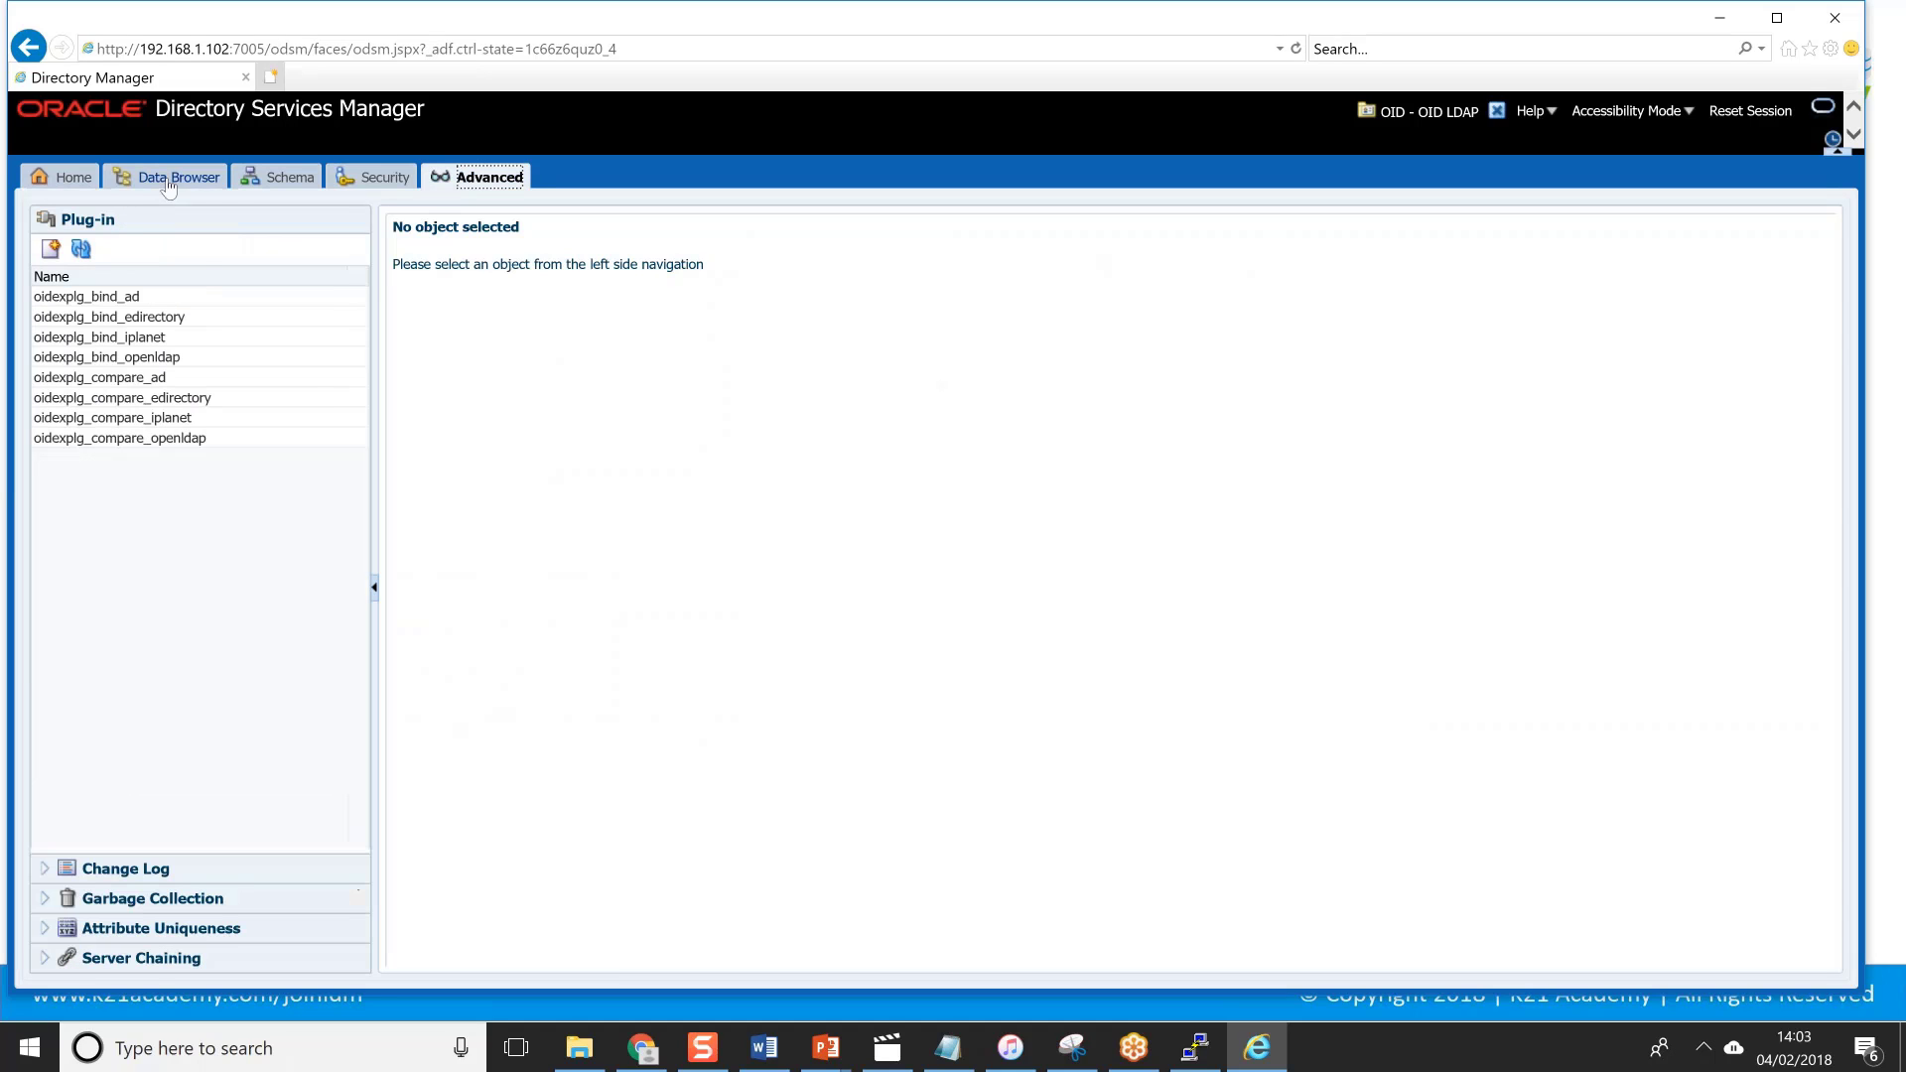
click(167, 178)
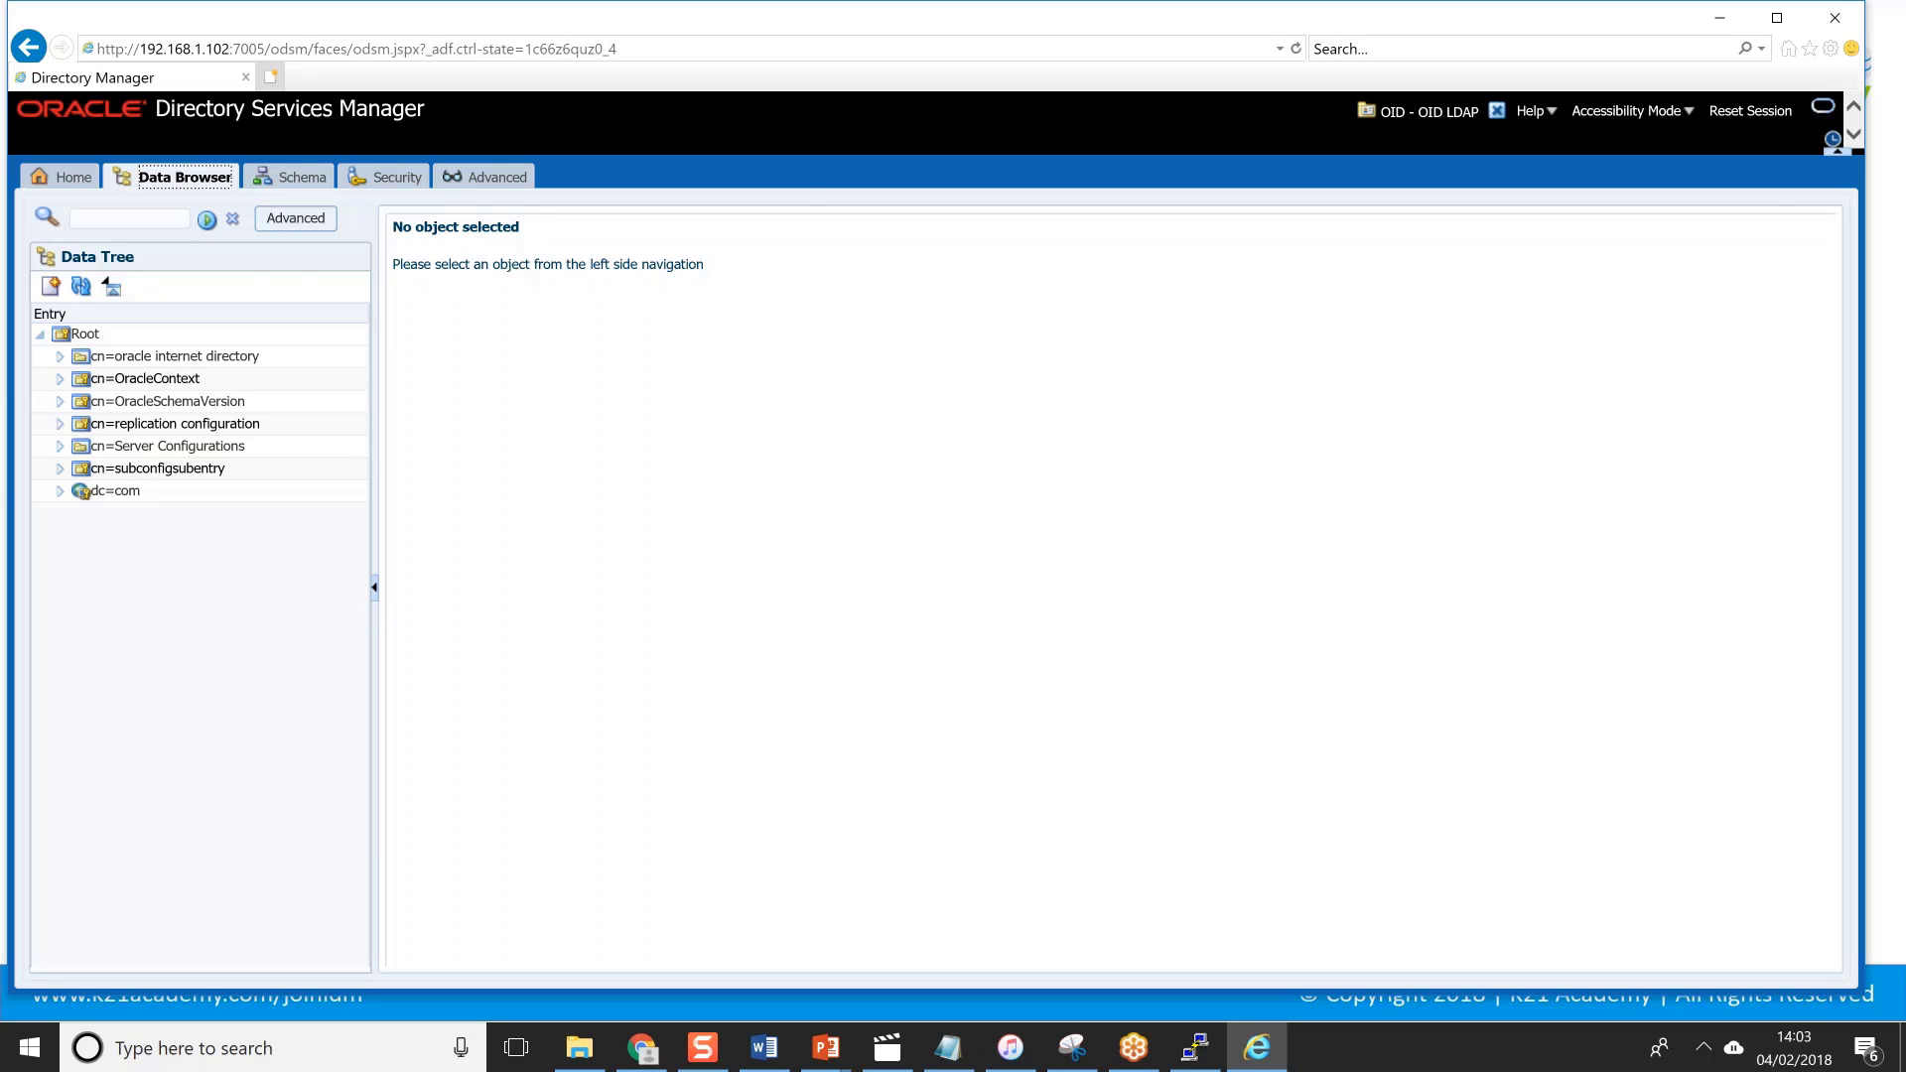
key(alt+Tab)
key(alt+Tab)
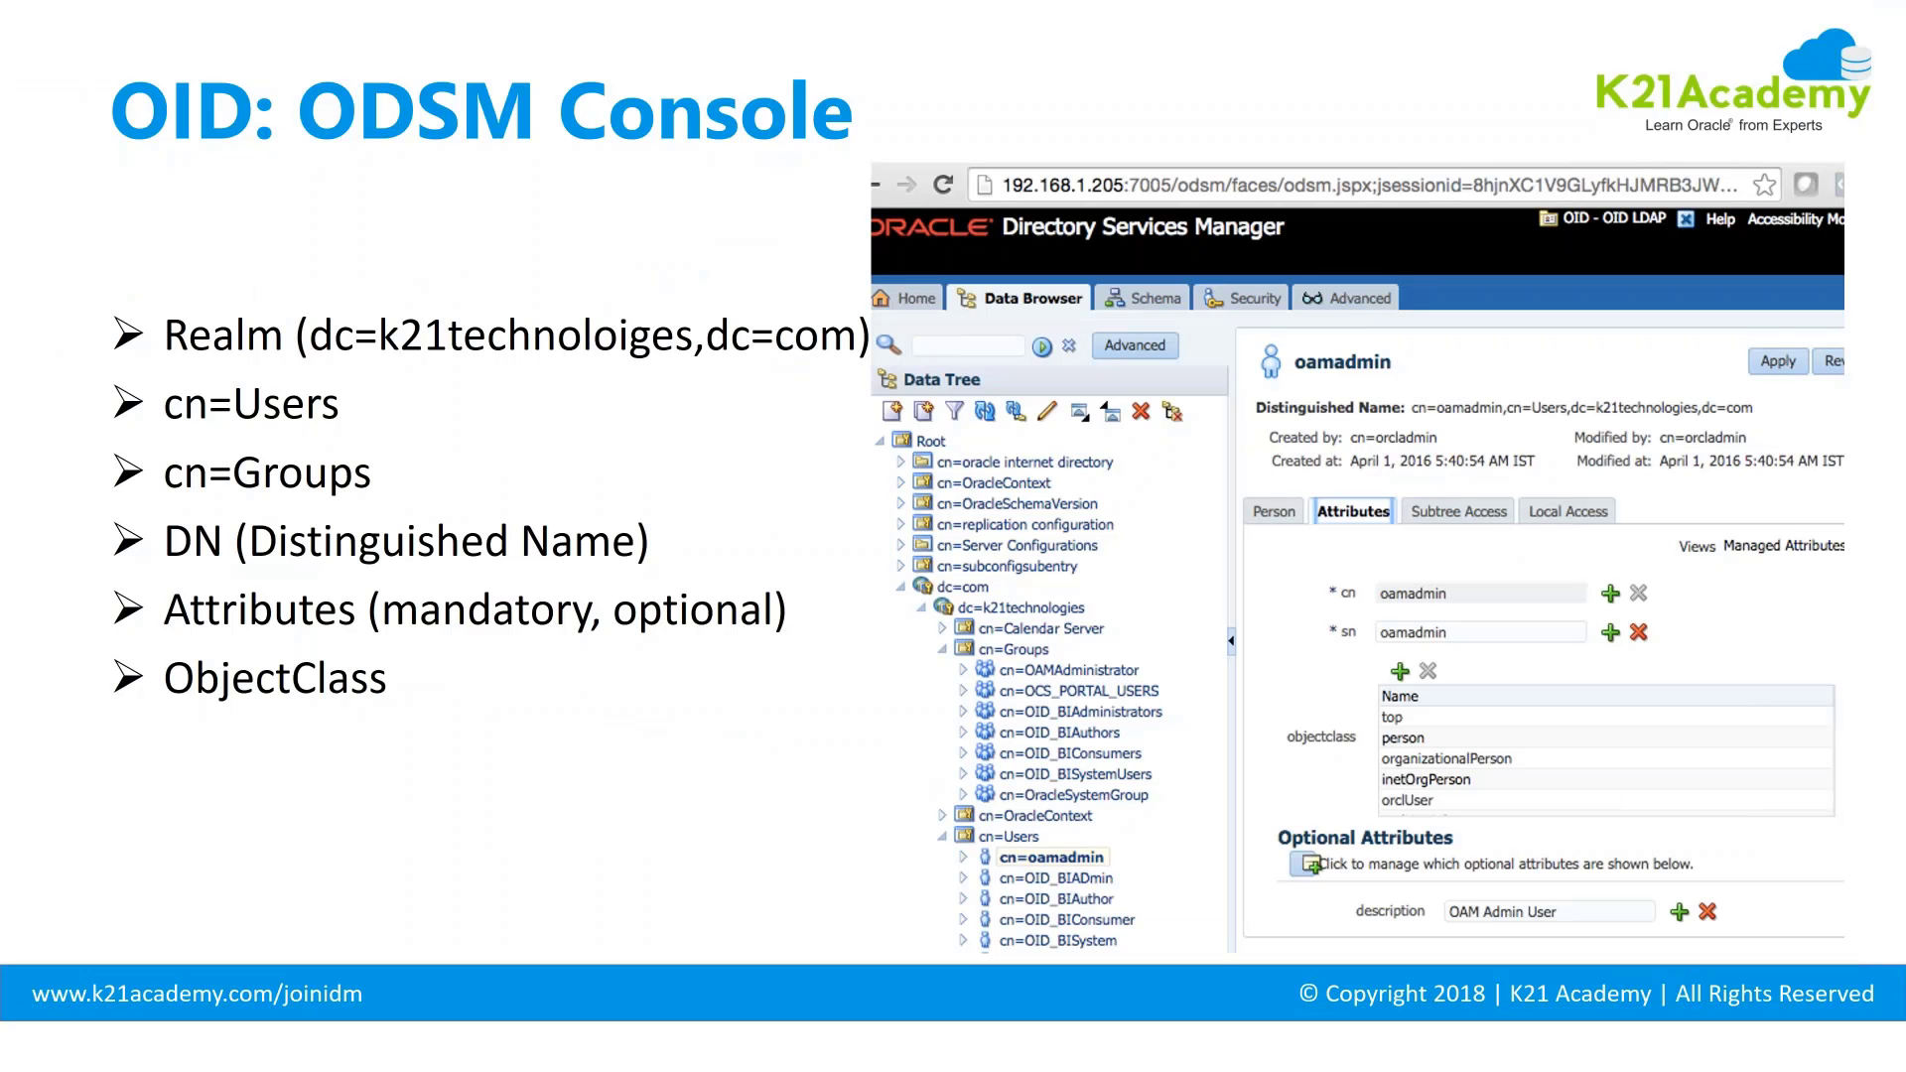